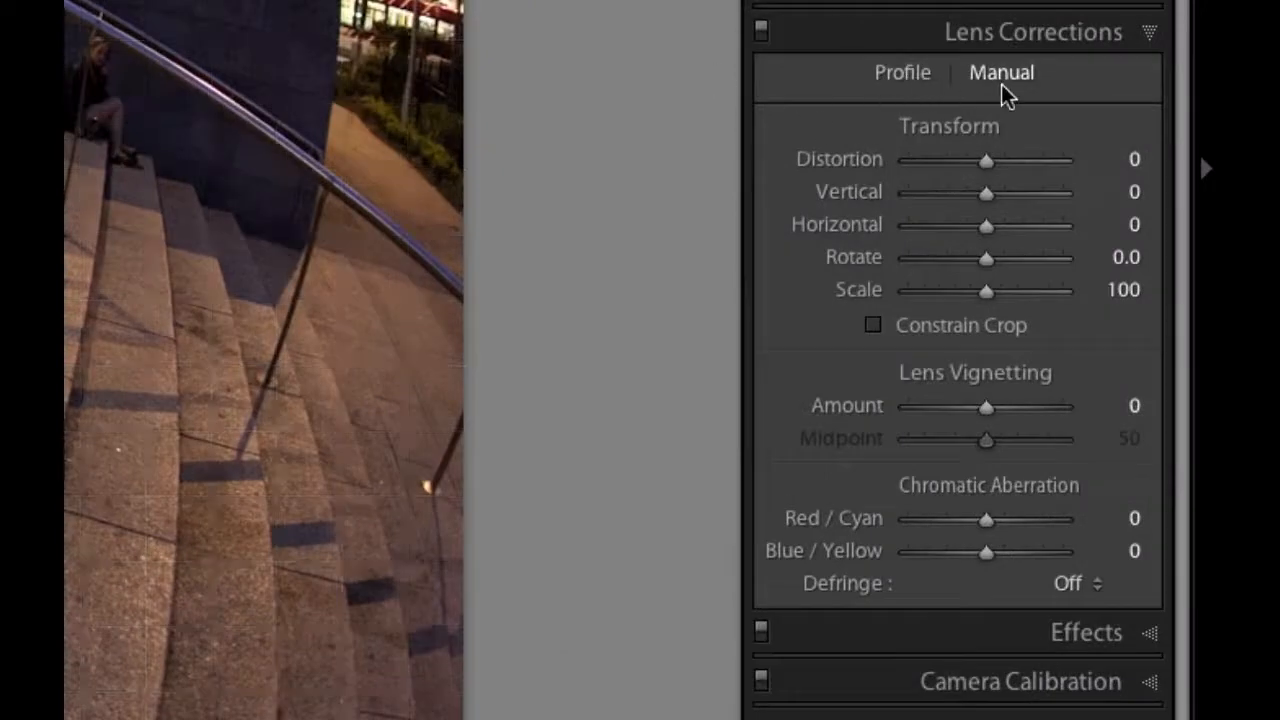
- Enable profile-based lens corrections for the plaza steps photo and widen the adjustment panel to show full lens names
left_click(905, 86)
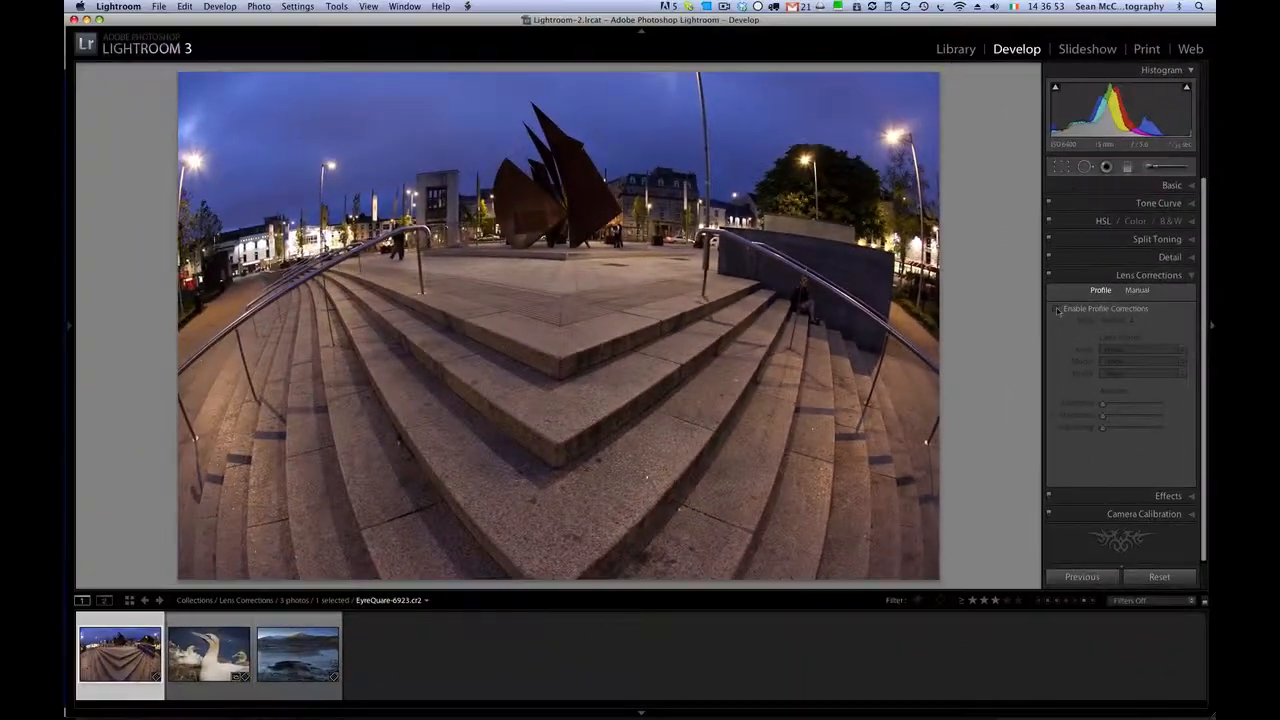
left_click(1057, 309)
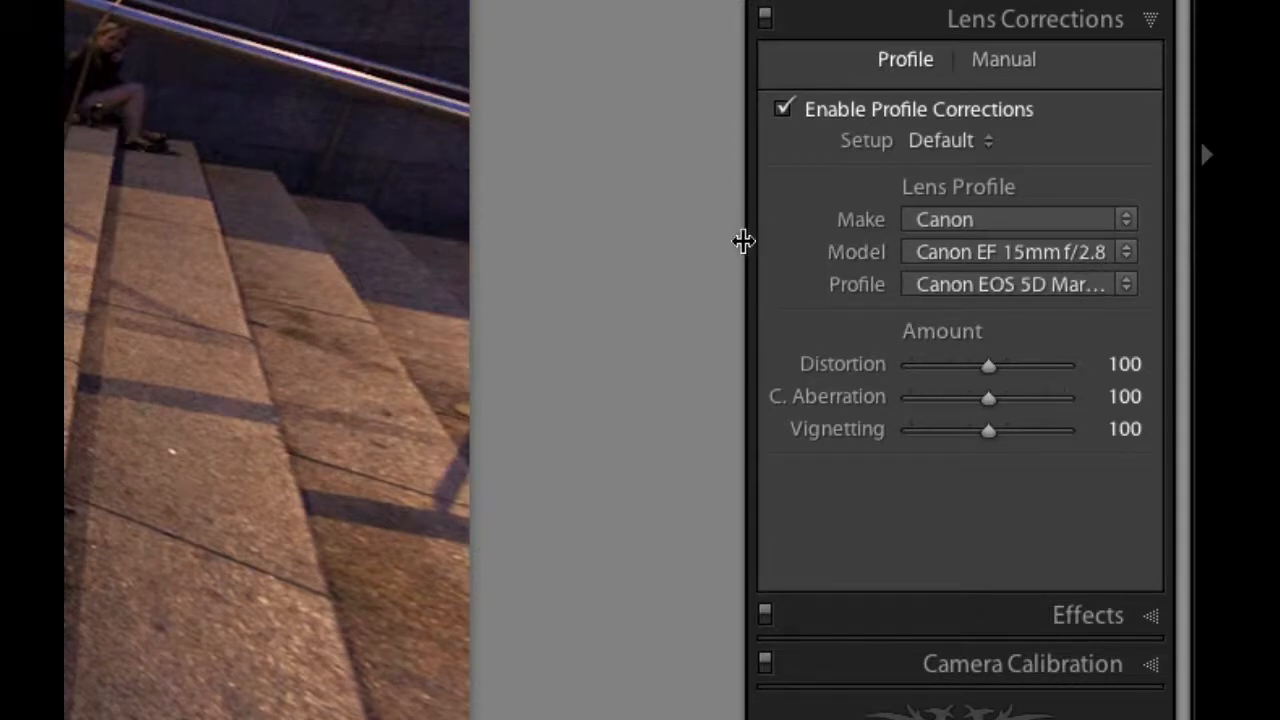
left_click_drag(744, 242, 203, 233)
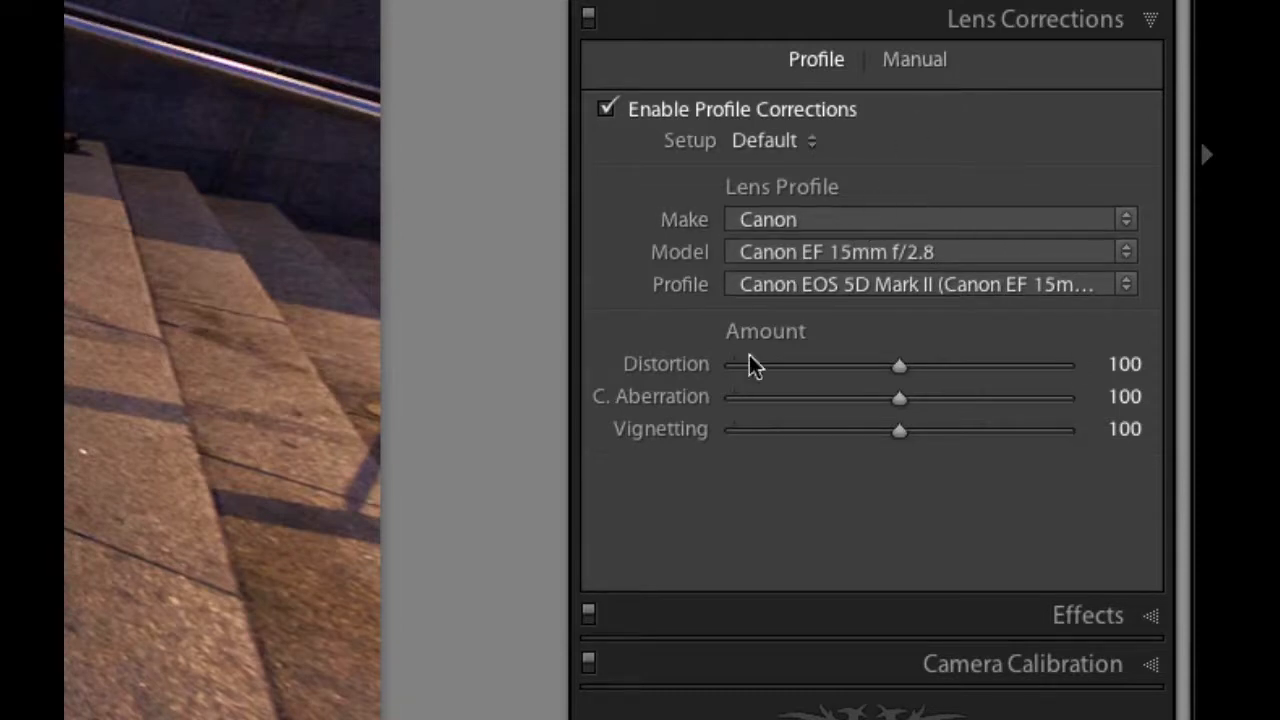
- Examine the available lens makes and the Canon lens models, keeping Canon EF 15mm f/2.8
left_click(896, 219)
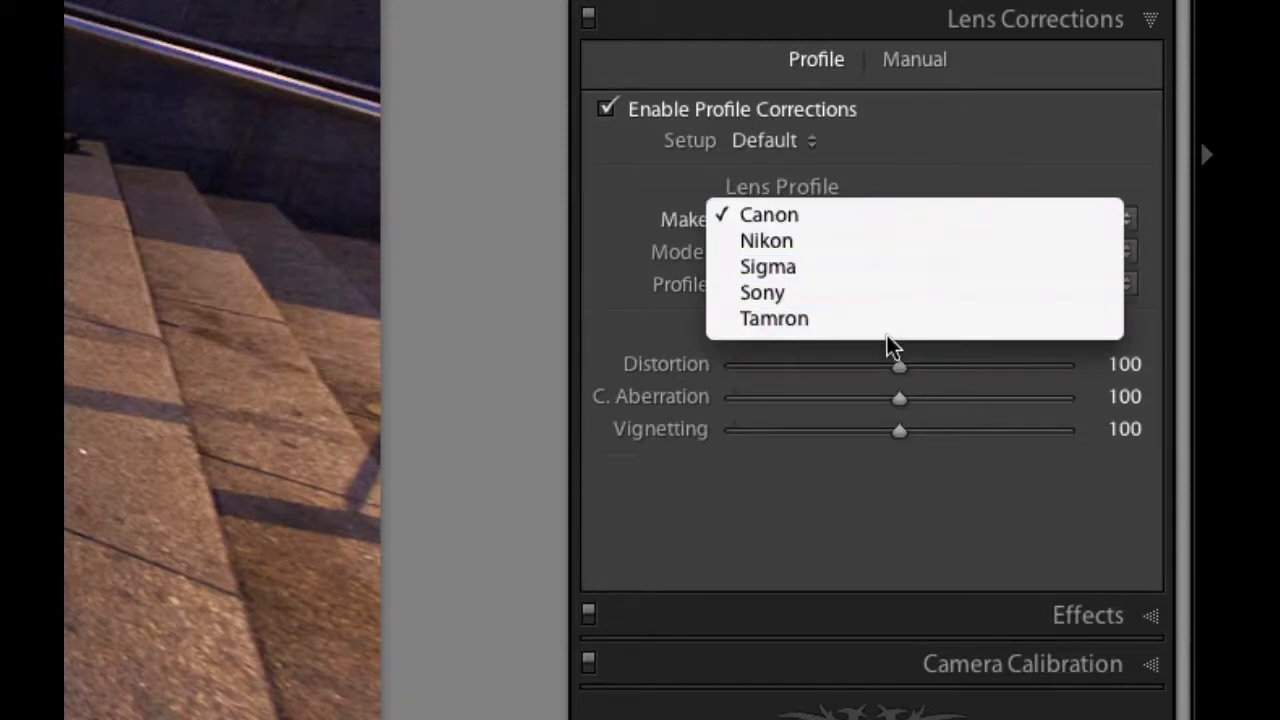
left_click(922, 162)
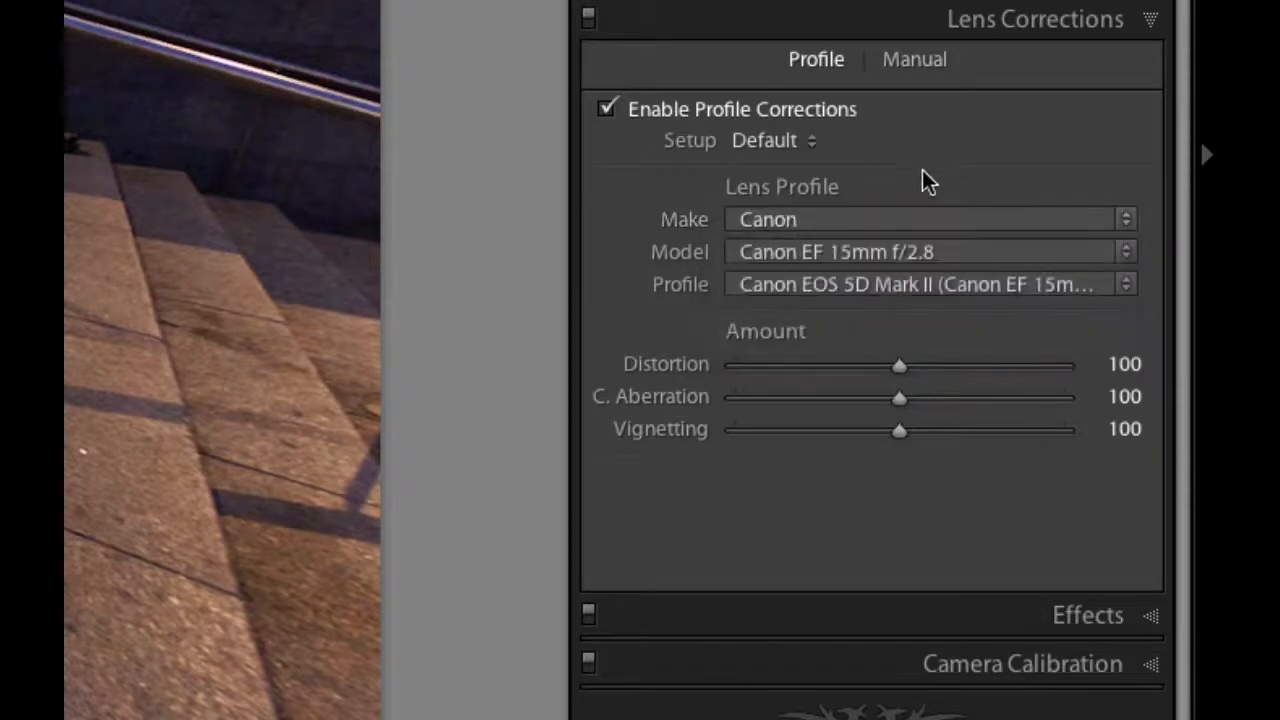
left_click(903, 257)
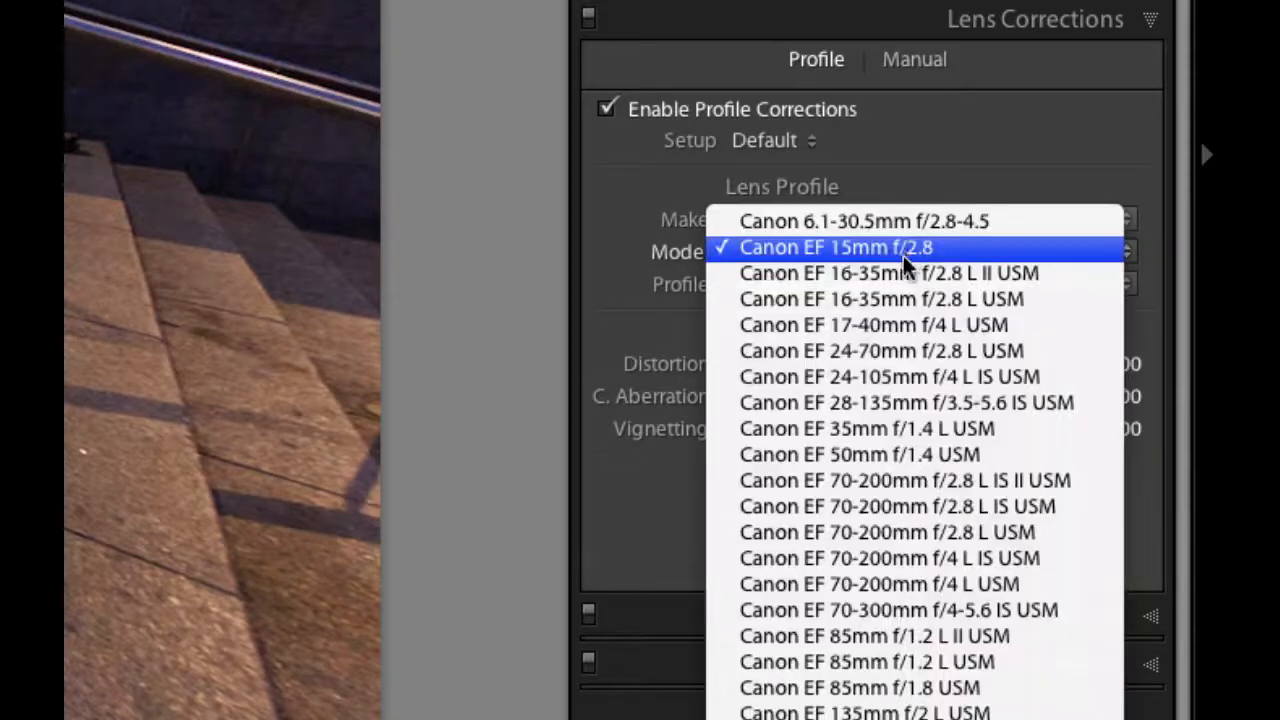
left_click(606, 283)
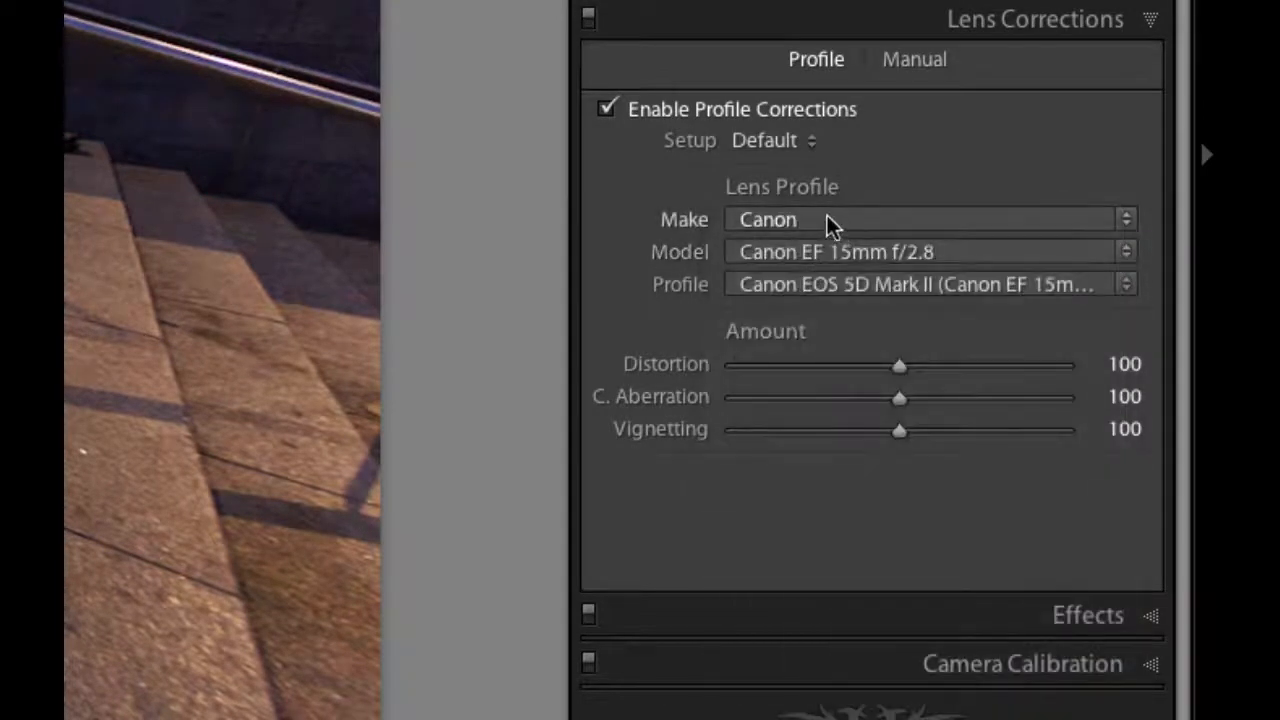
- Set the lens profile make to Nikon and examine its list of supported lens models
left_click(827, 217)
left_click(820, 237)
left_click(911, 255)
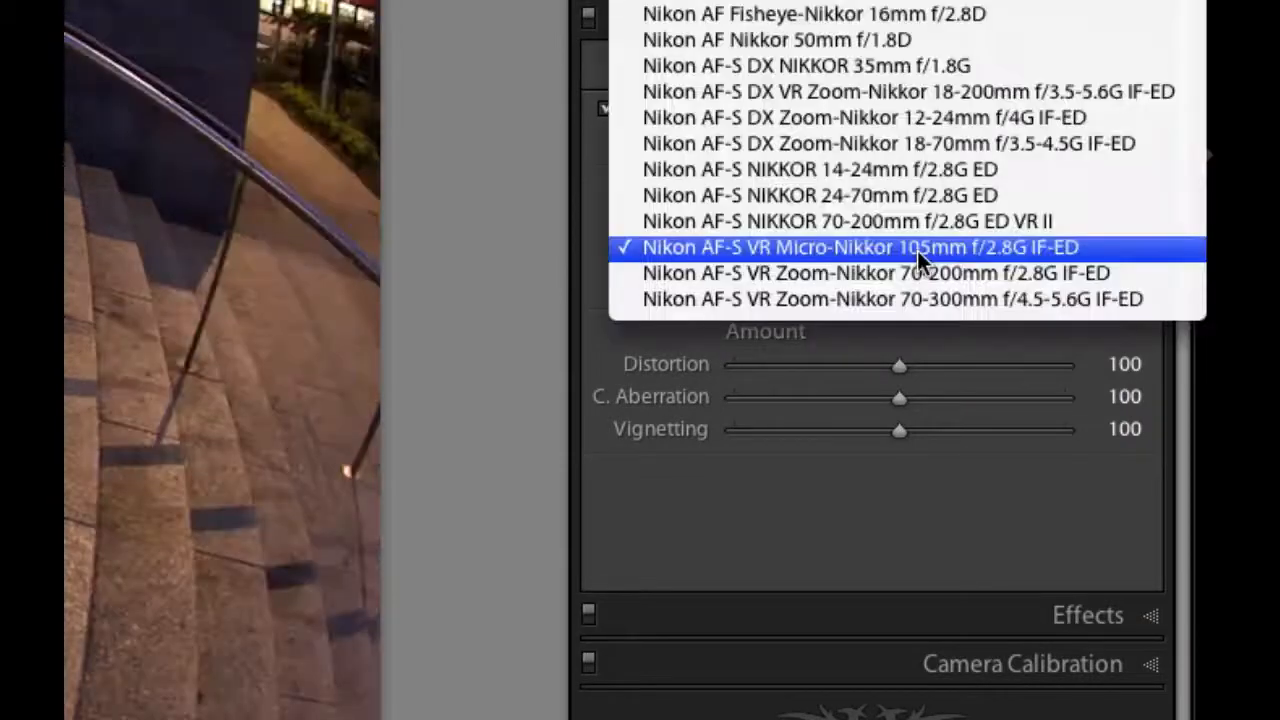
left_click(776, 466)
left_click(810, 252)
left_click(626, 530)
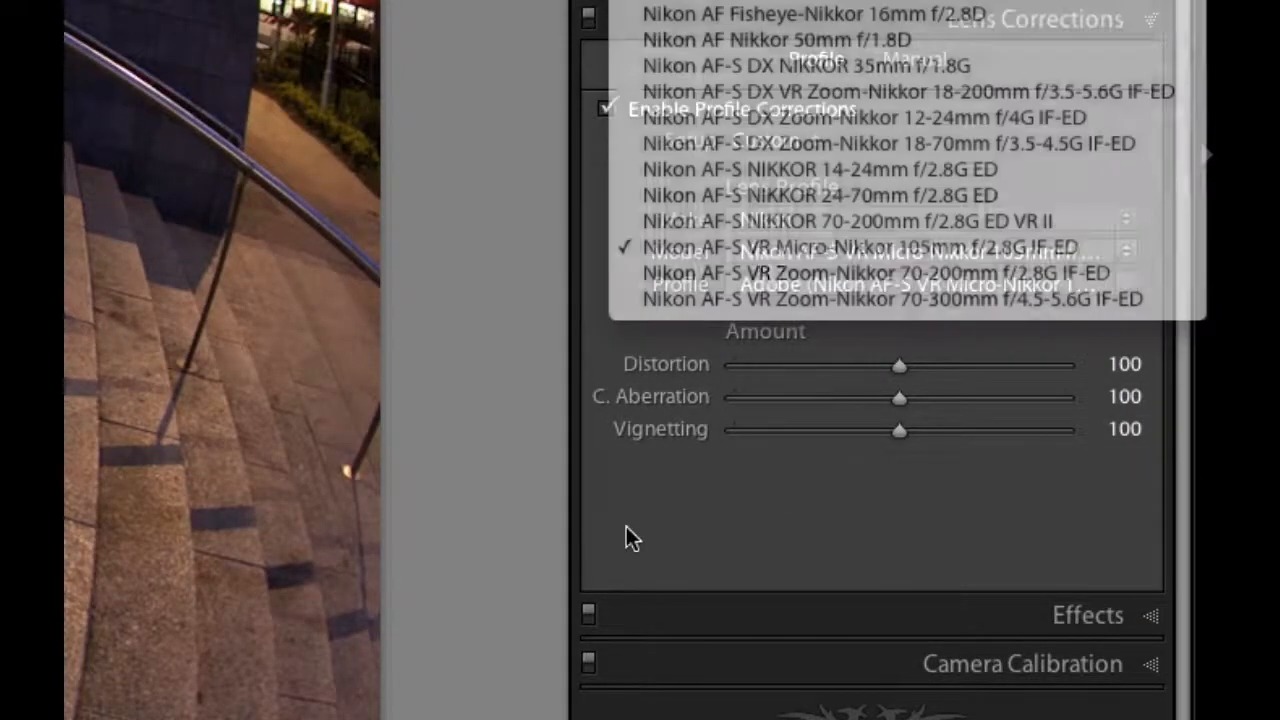
- Change the lens profile make to Sigma and browse the supported Sigma lens models
left_click(781, 217)
left_click(776, 238)
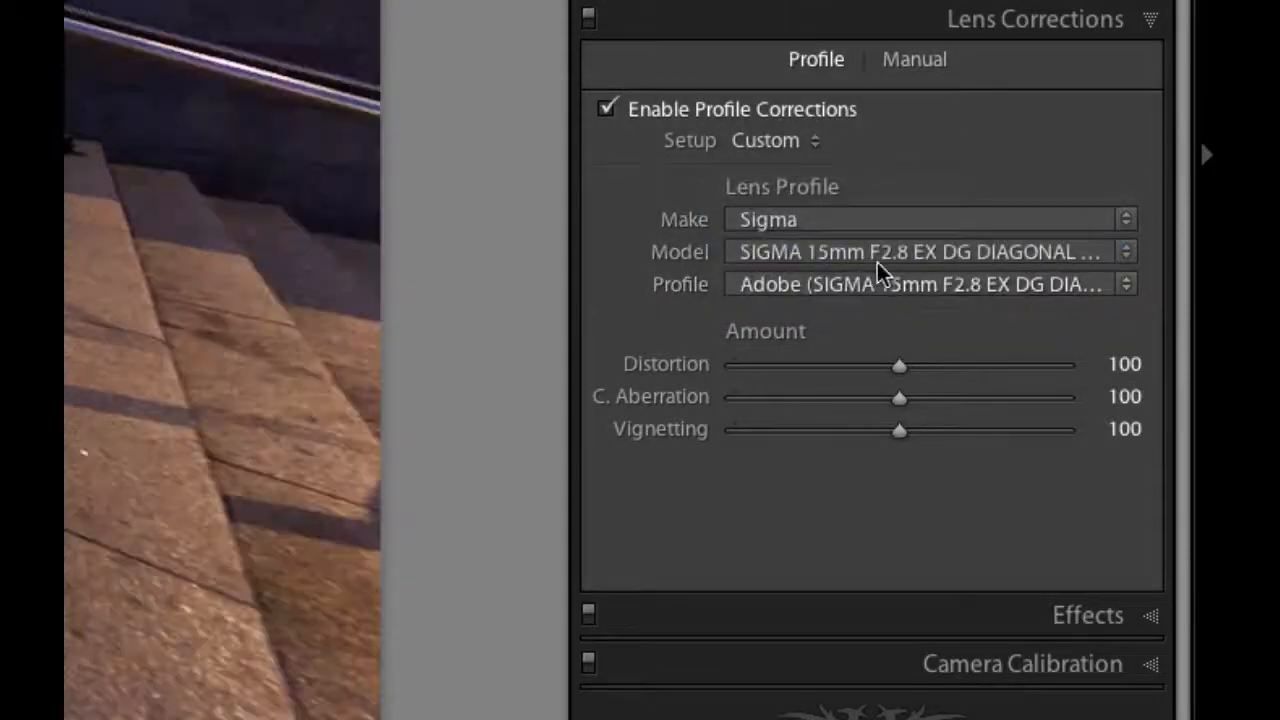
left_click(874, 259)
scroll(839, 551, "down", 5)
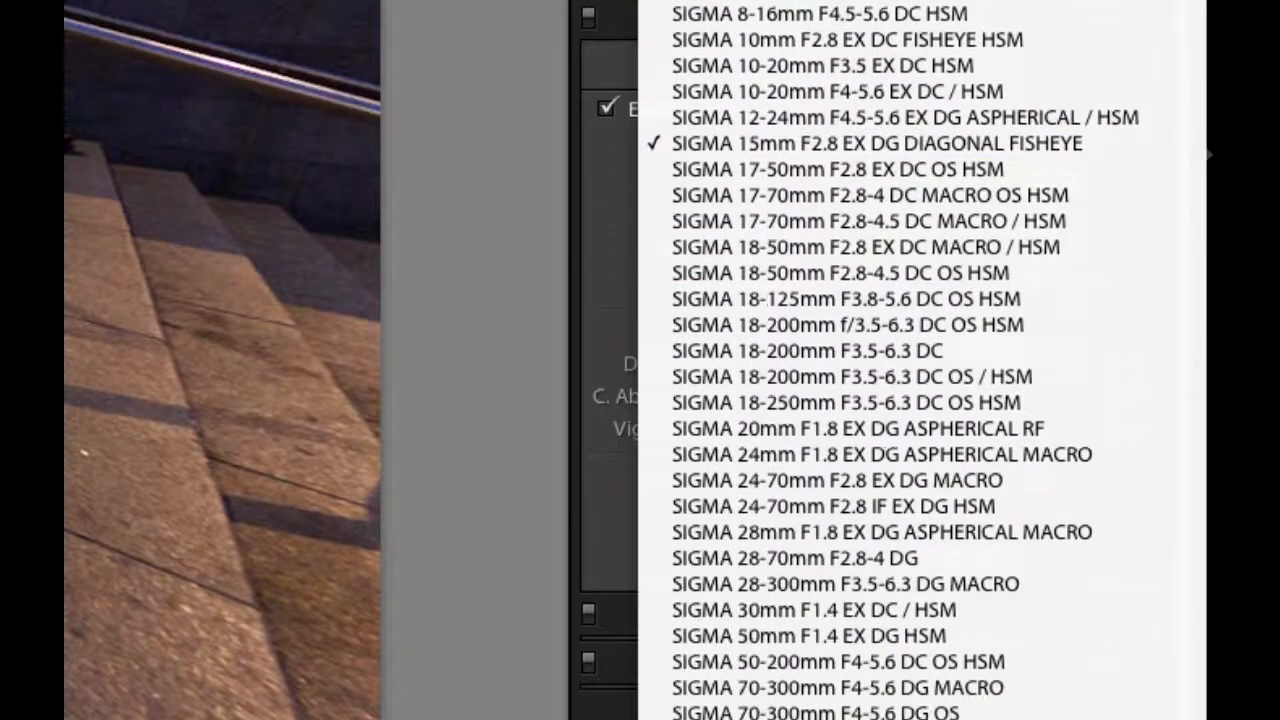
left_click(613, 254)
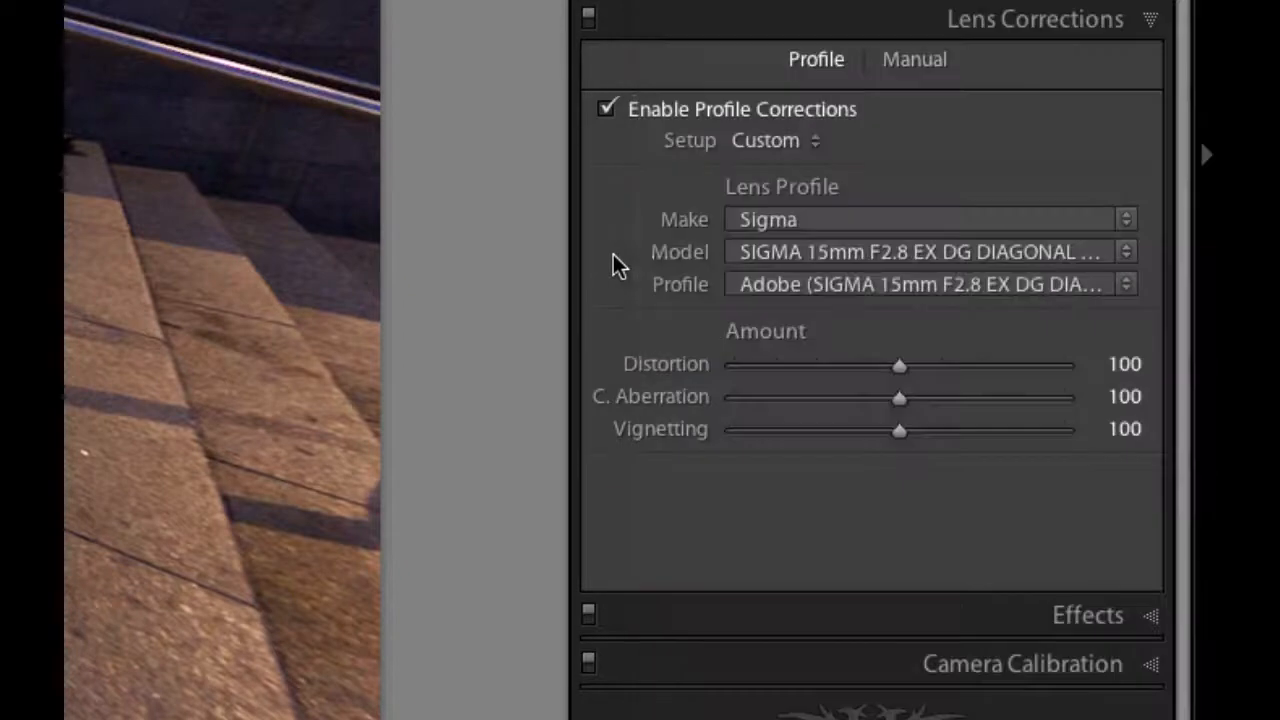
left_click(807, 242)
left_click(807, 242)
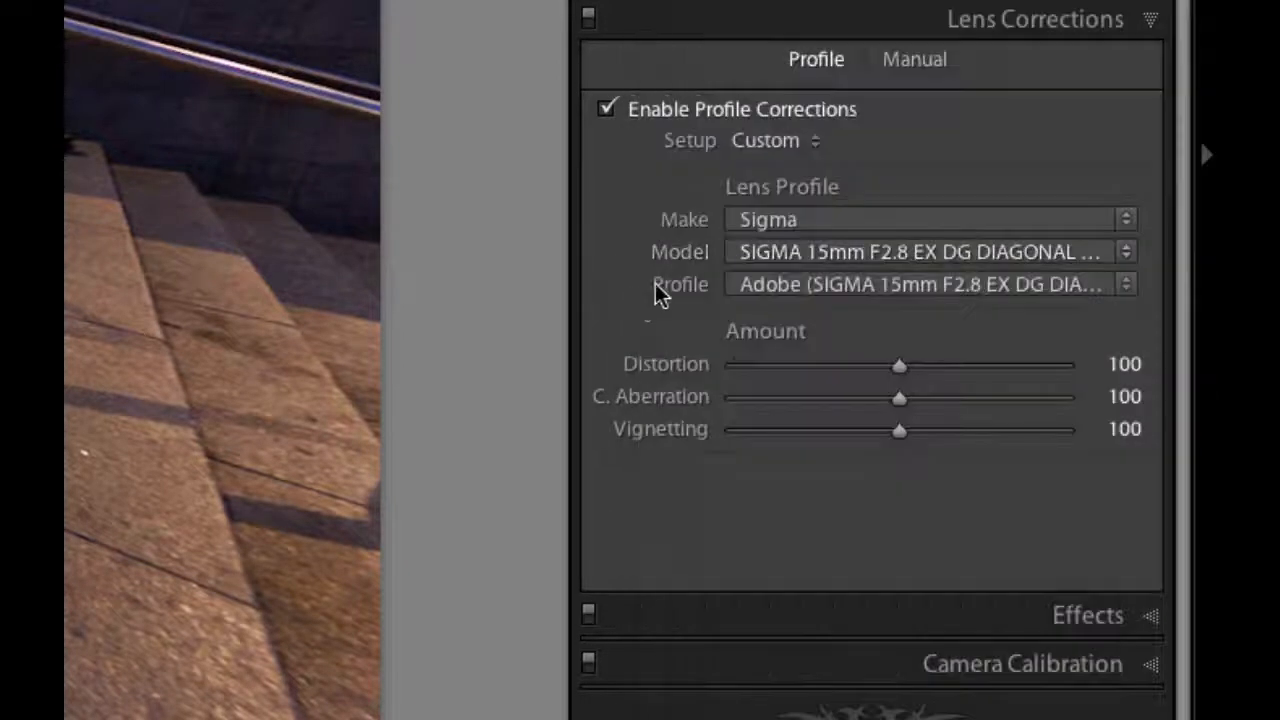
- Switch the lens profile make to Sony and check which Sony lens models are offered
left_click(768, 219)
left_click(768, 240)
left_click(870, 252)
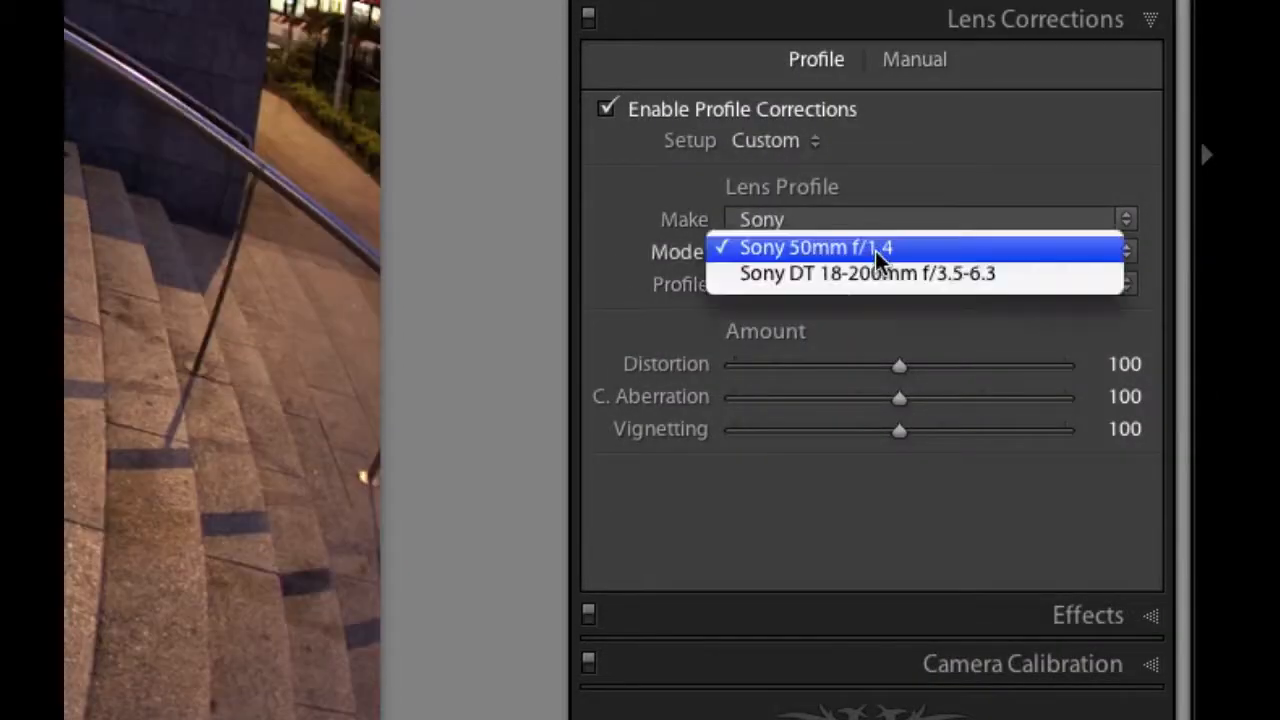
left_click(642, 263)
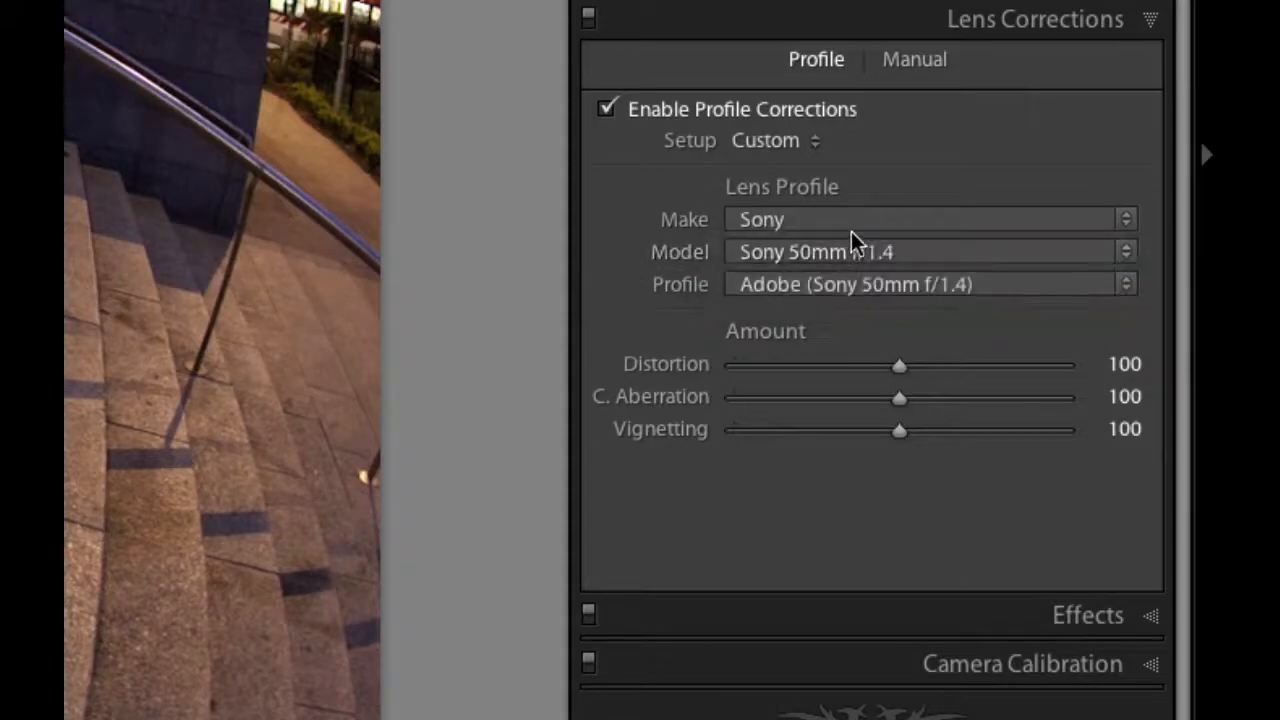
- Switch the lens profile make to Tamron and check which Tamron lens models are offered
left_click(849, 223)
left_click(849, 247)
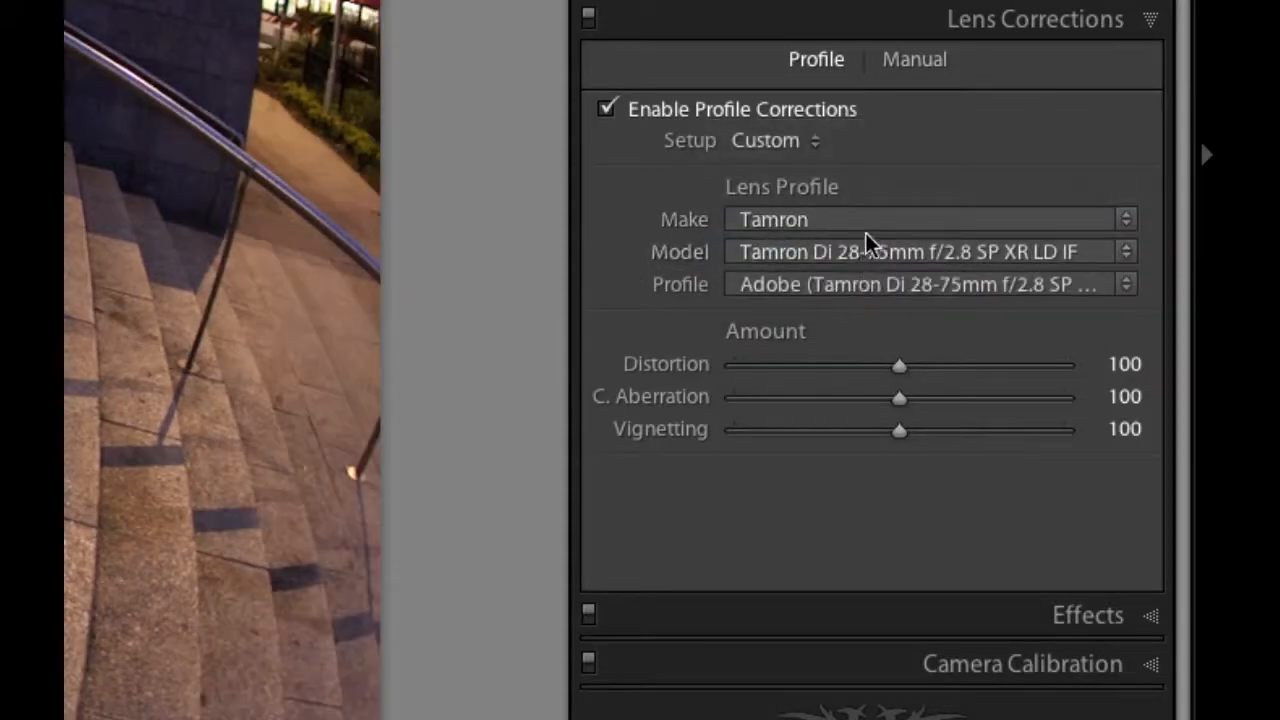
left_click(861, 252)
left_click(676, 280)
scroll(760, 215, "down", 1)
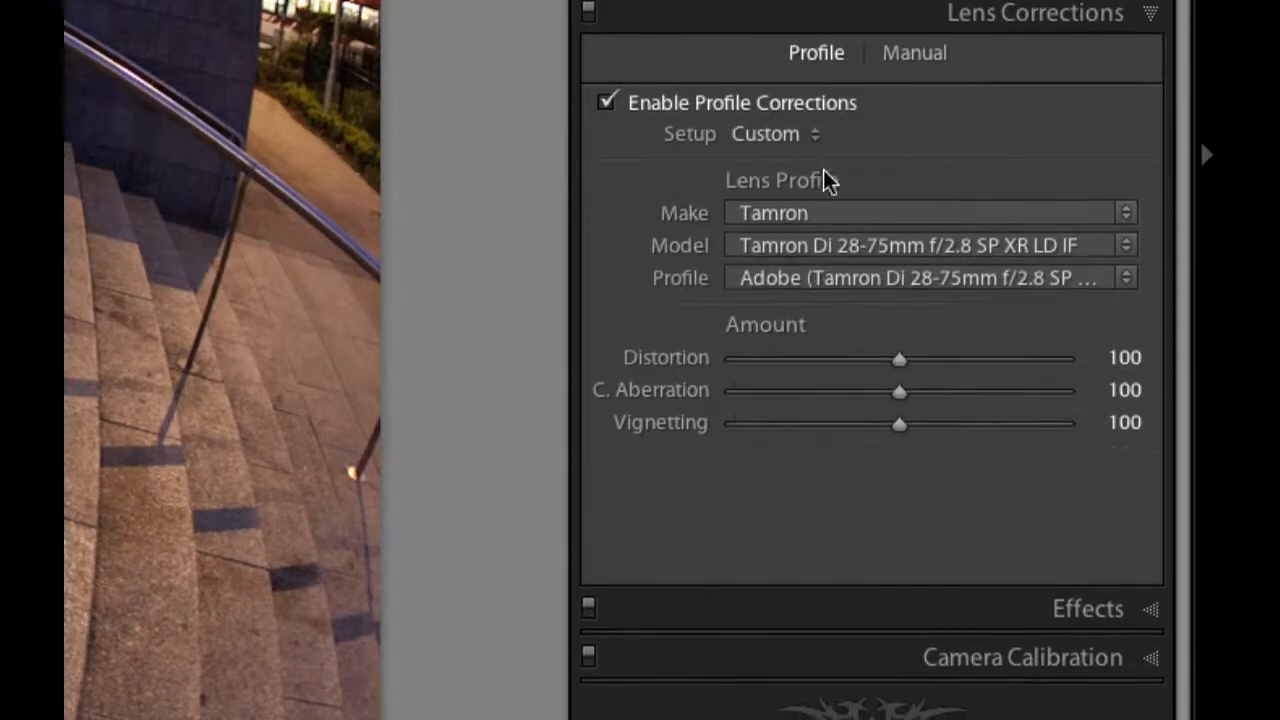
- Set the lens make back to Canon and apply the Adobe (Canon EF 15mm f/2.8) profile
left_click(795, 210)
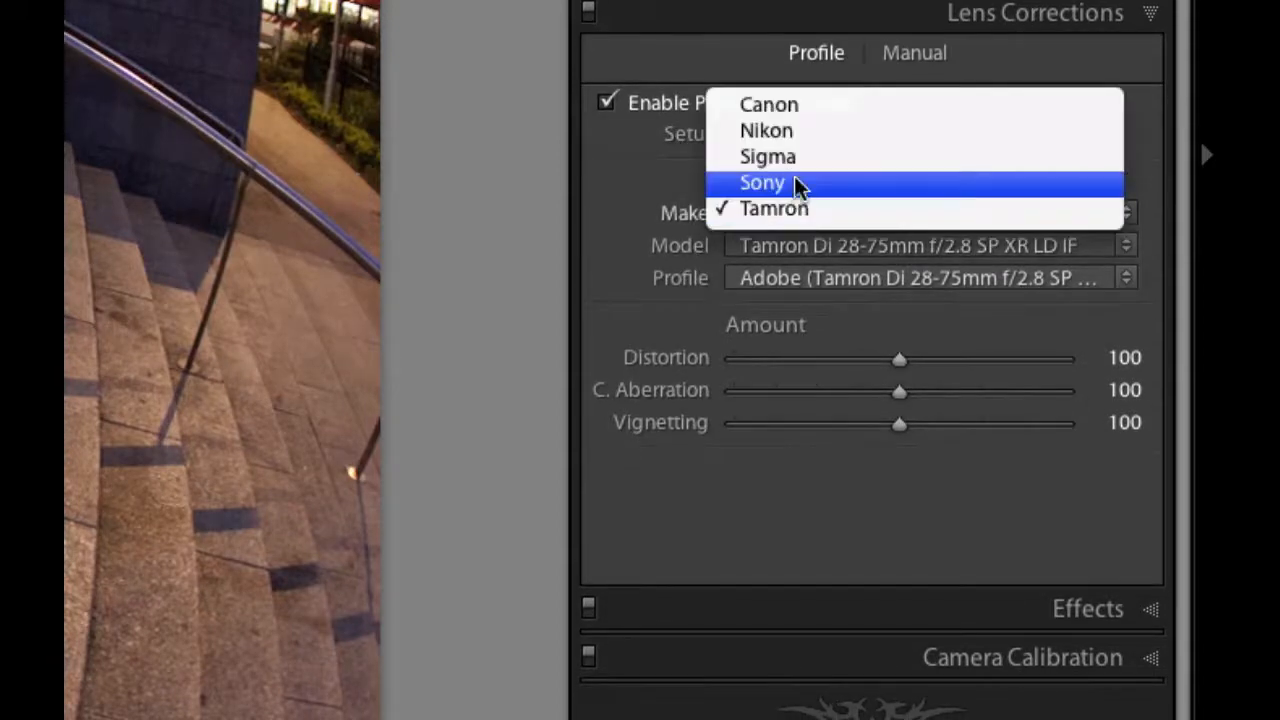
left_click(797, 106)
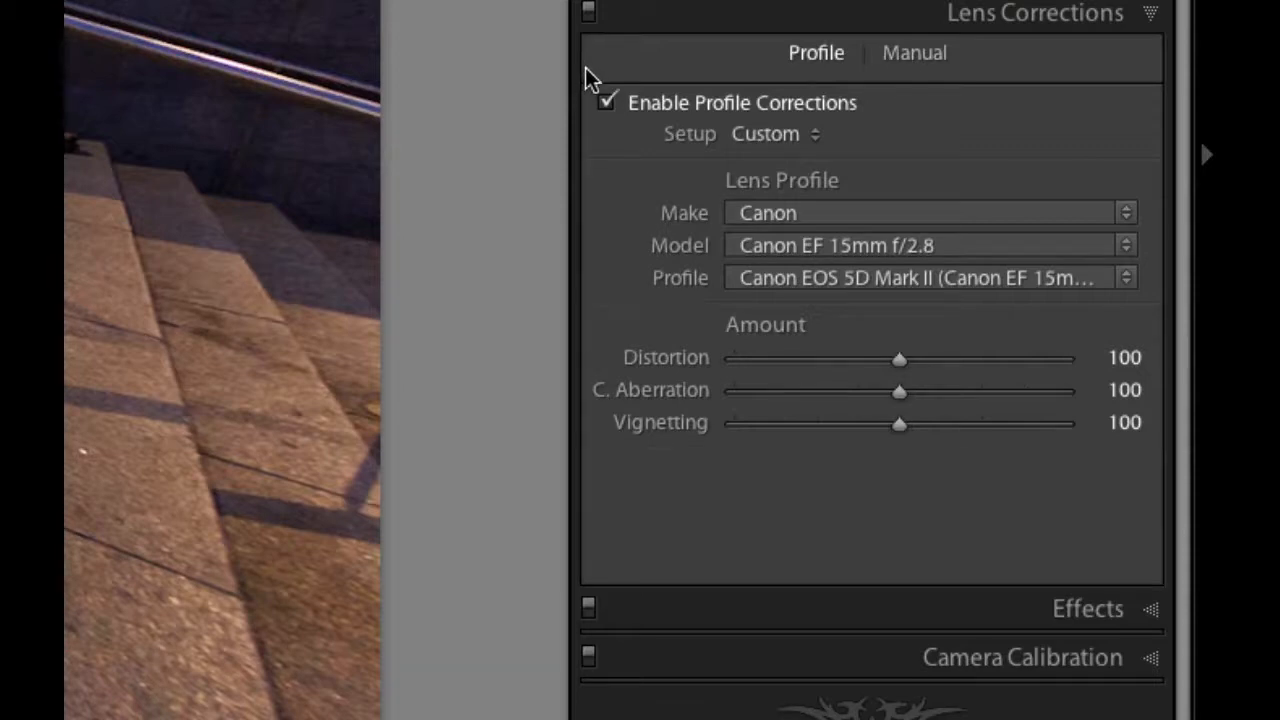
left_click(859, 279)
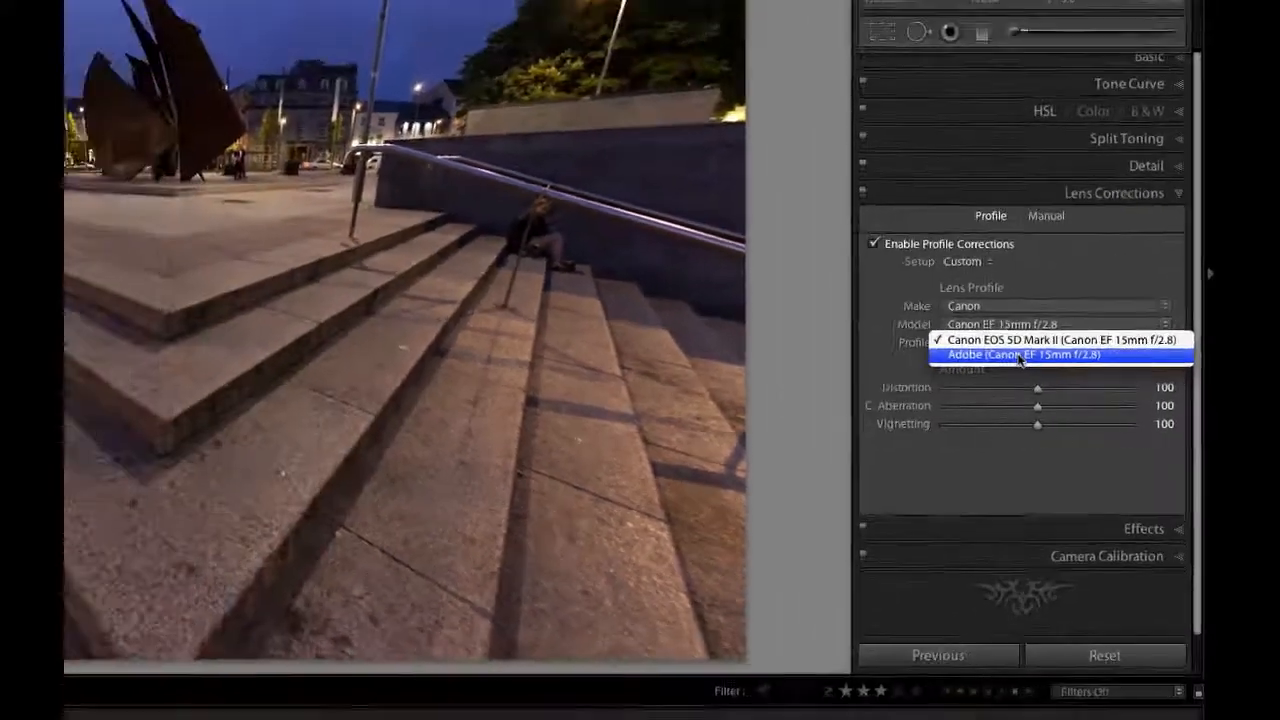
left_click(864, 298)
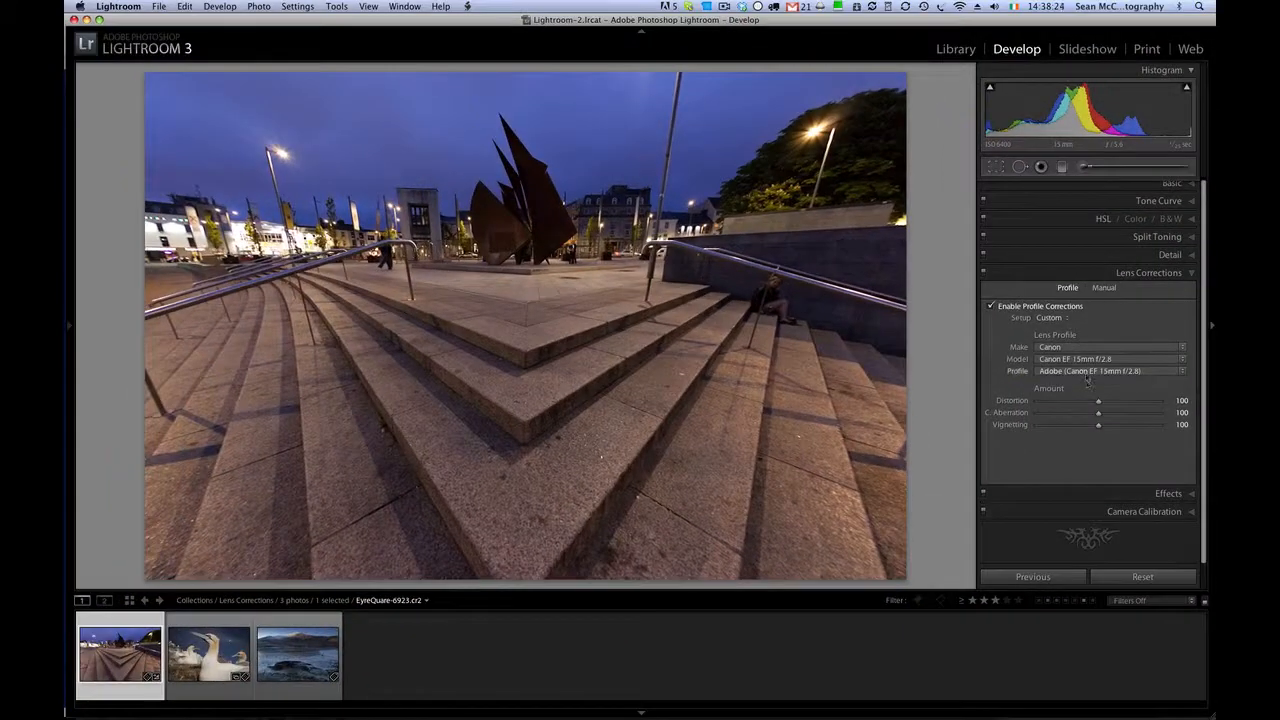
- Compare the Canon EOS 5D Mark II and Adobe lens profiles by alternating between them, ending on Canon EOS 5D Mark II
left_click(1087, 371)
left_click(1088, 362)
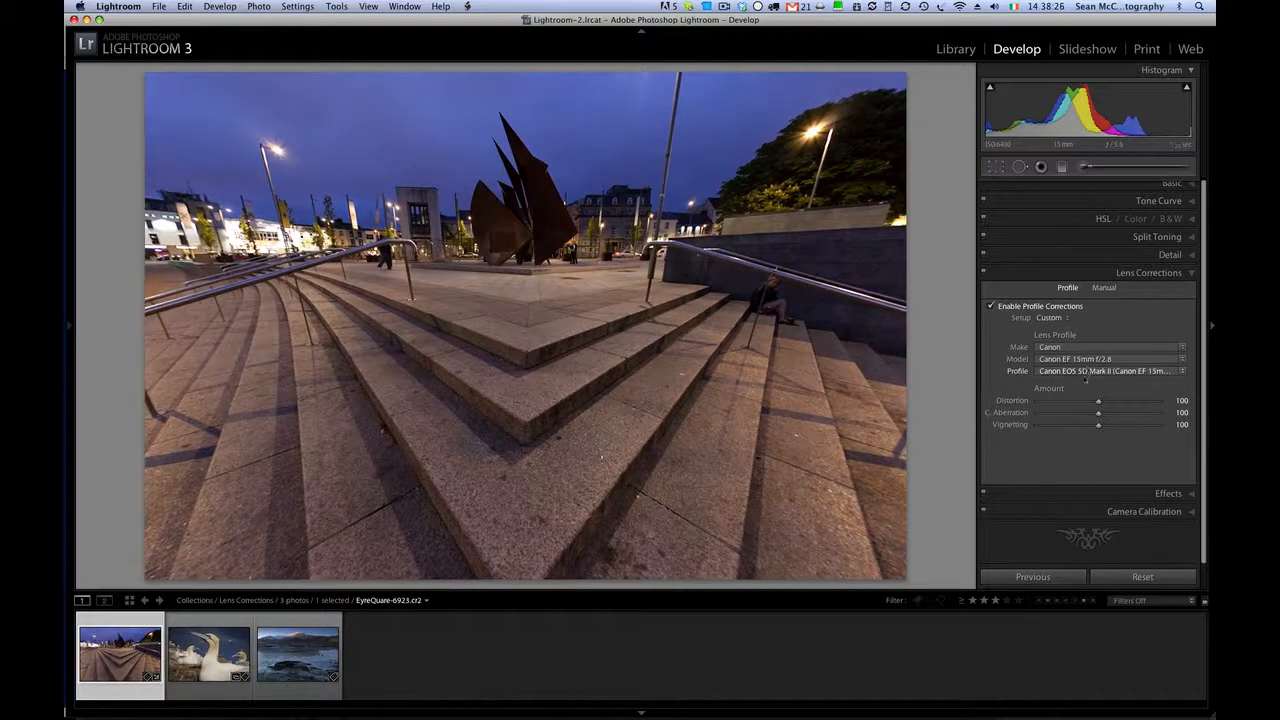
left_click(1087, 371)
left_click(1083, 382)
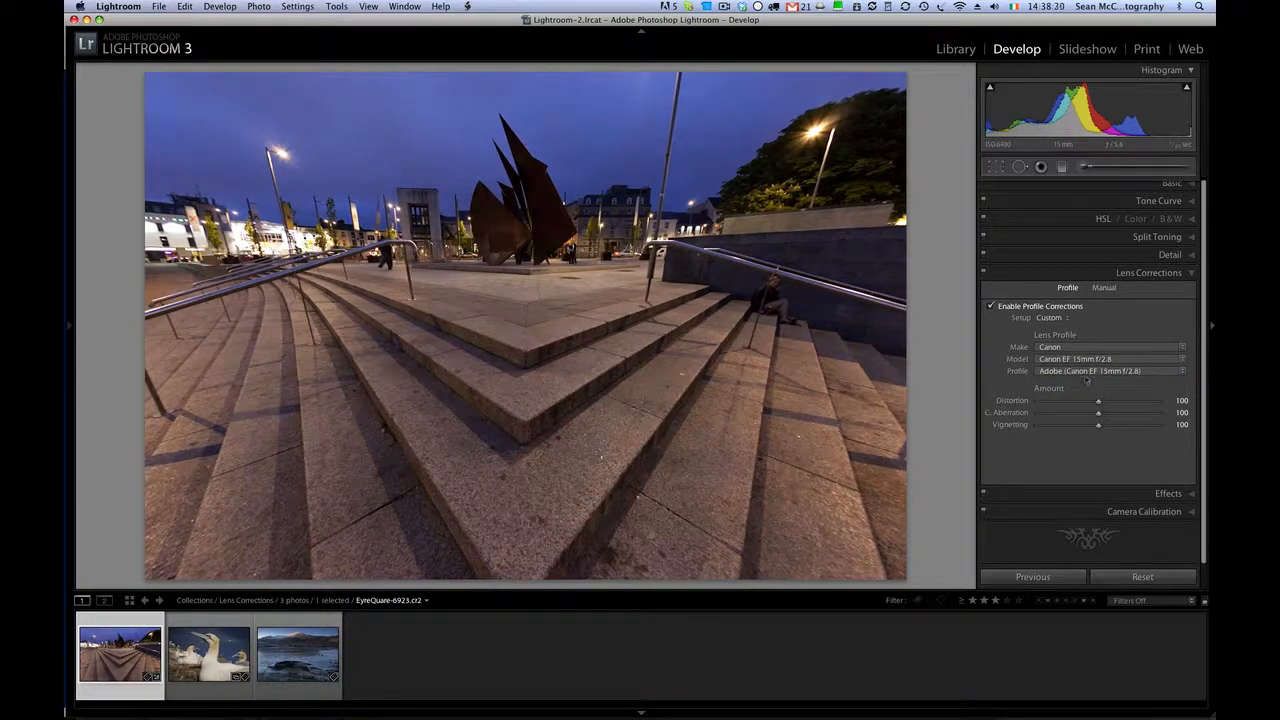
left_click(1087, 371)
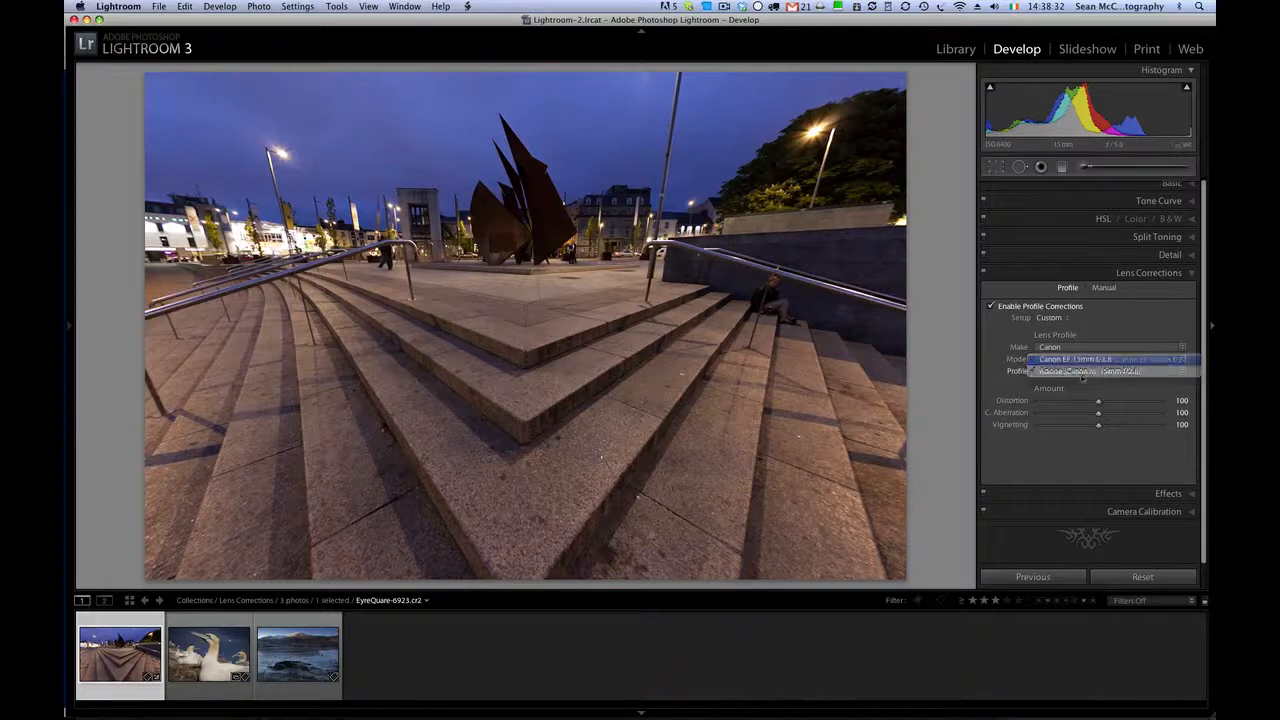
left_click(1090, 359)
- Try slight changes to the profile's distortion, chromatic aberration and vignetting amounts, and reset them to 100
left_click_drag(1098, 401, 1091, 443)
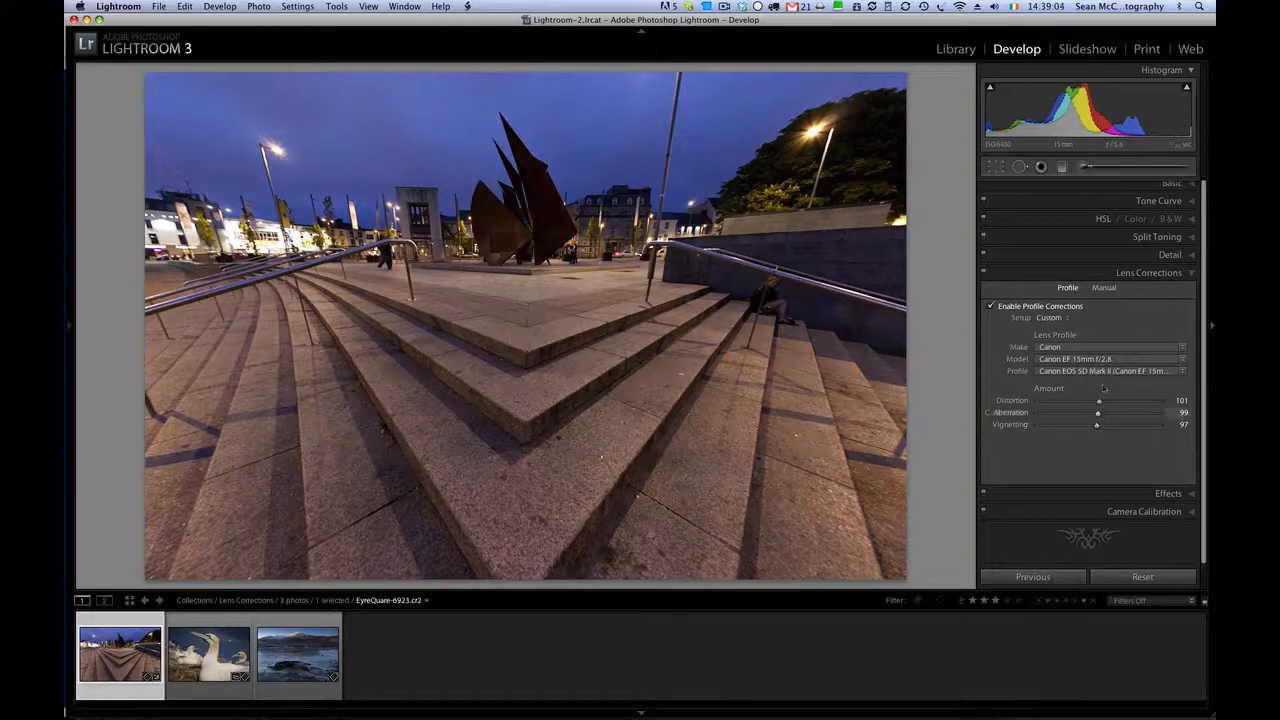
double_click(1010, 426)
double_click(1012, 402)
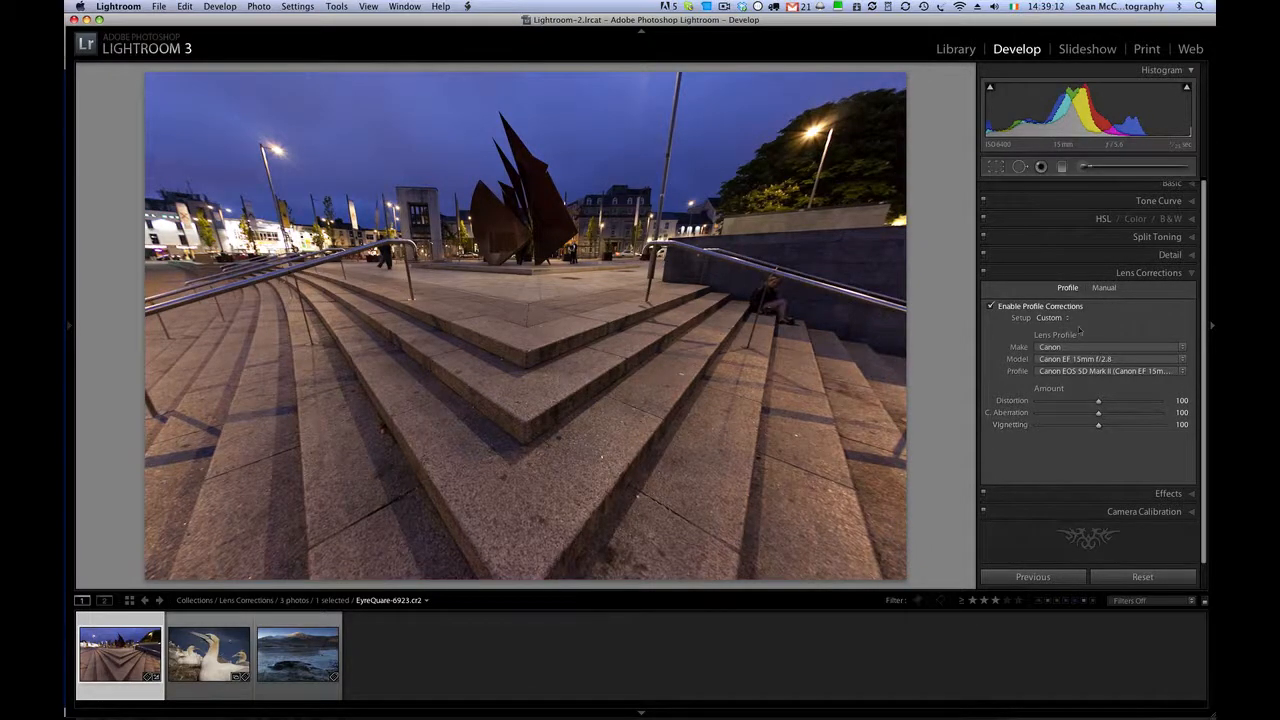
- Review the profile setup choices, including saving new lens profile defaults, and glance at the manual correction controls
left_click(1058, 320)
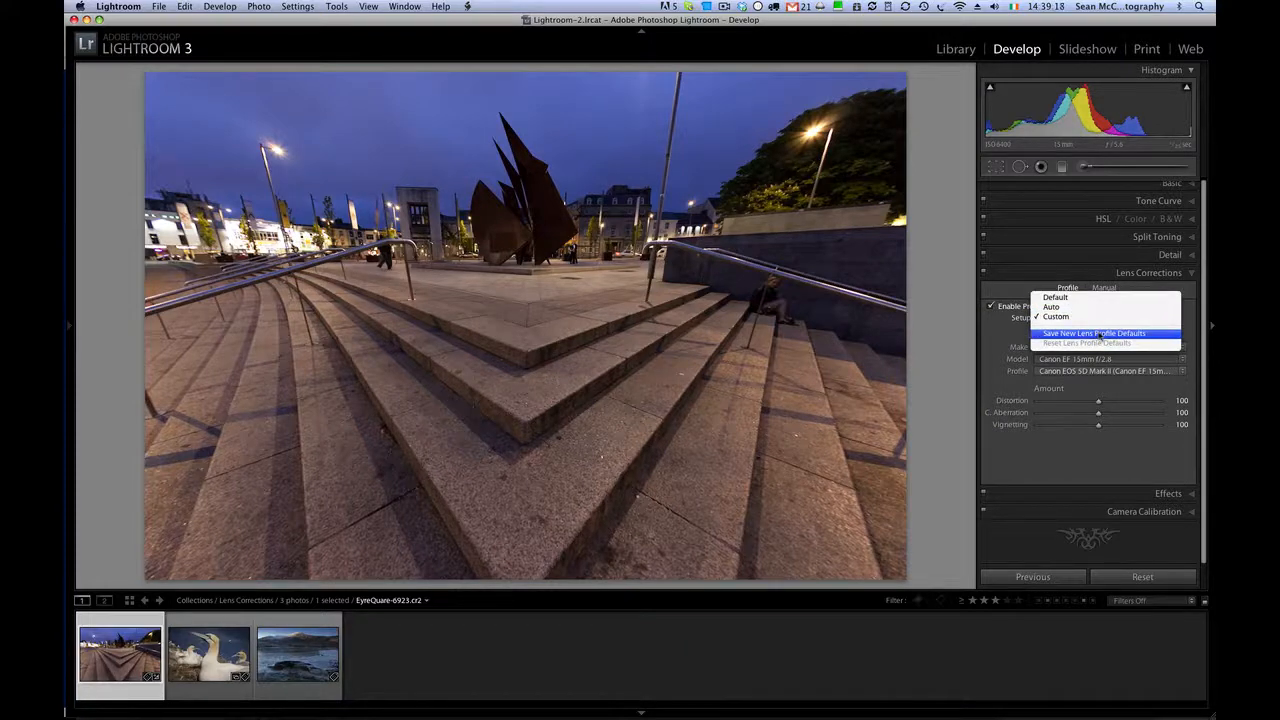
left_click(1100, 336)
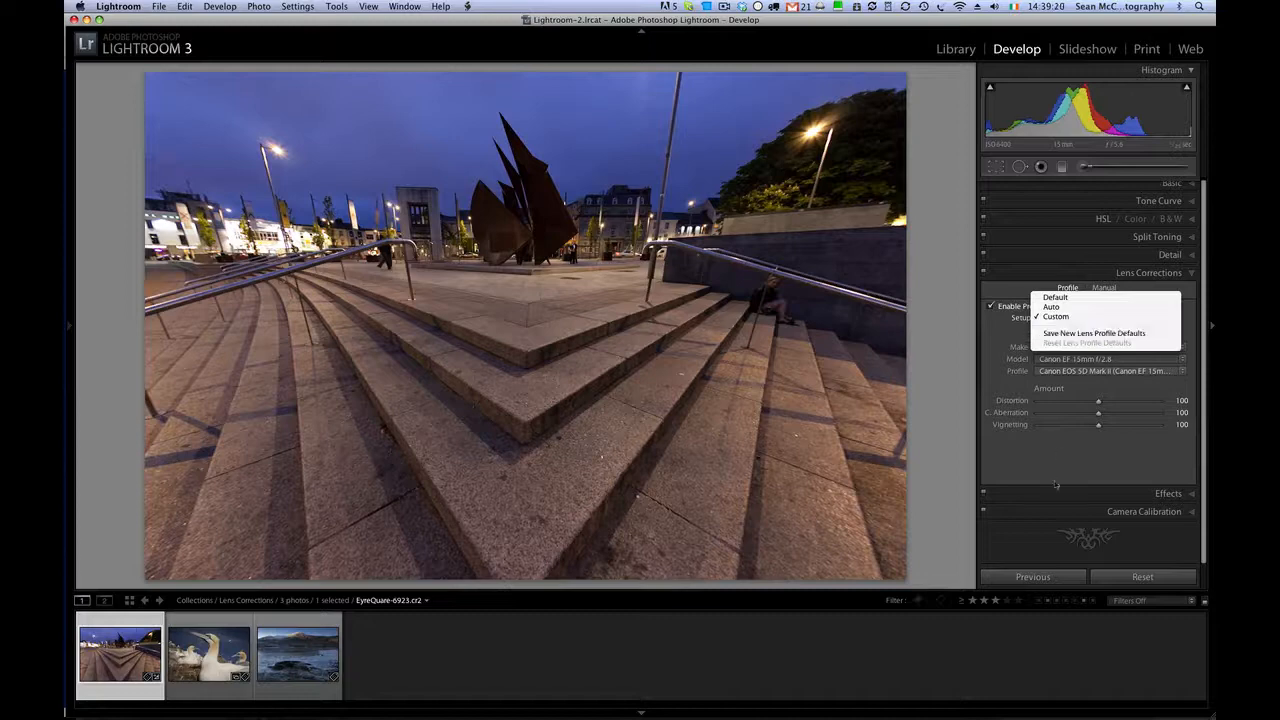
left_click(1103, 288)
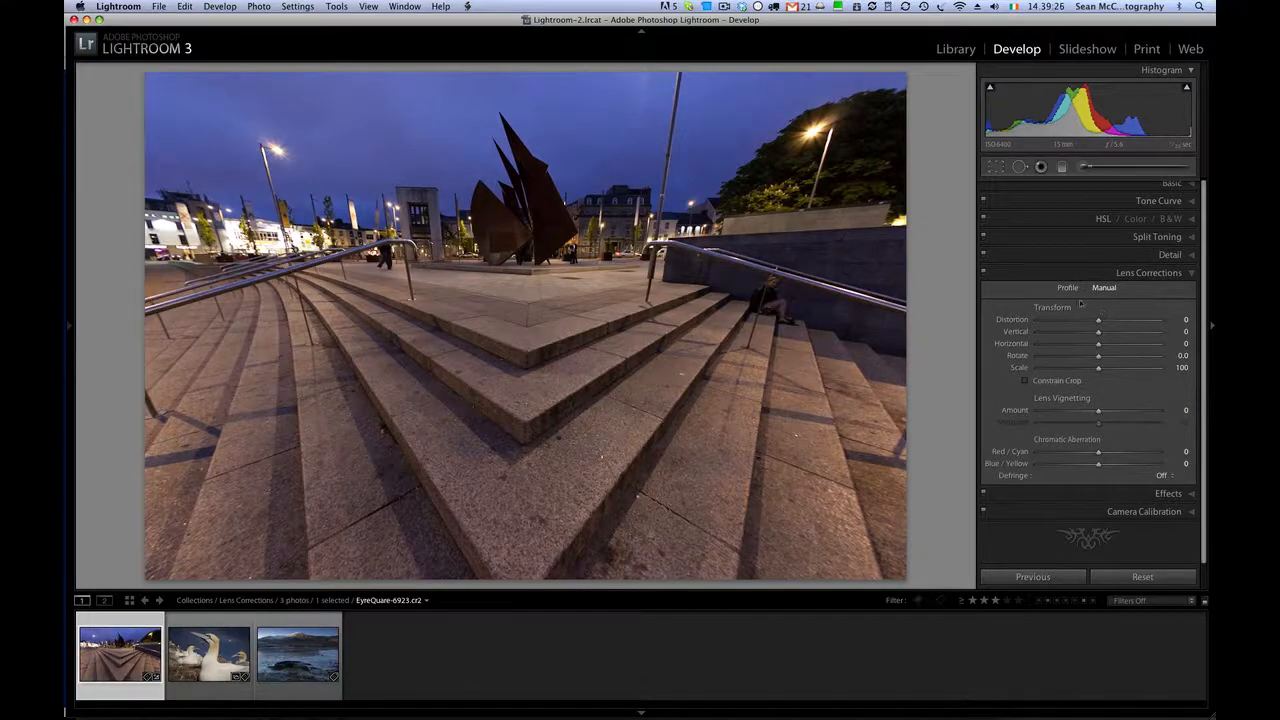
left_click(1068, 288)
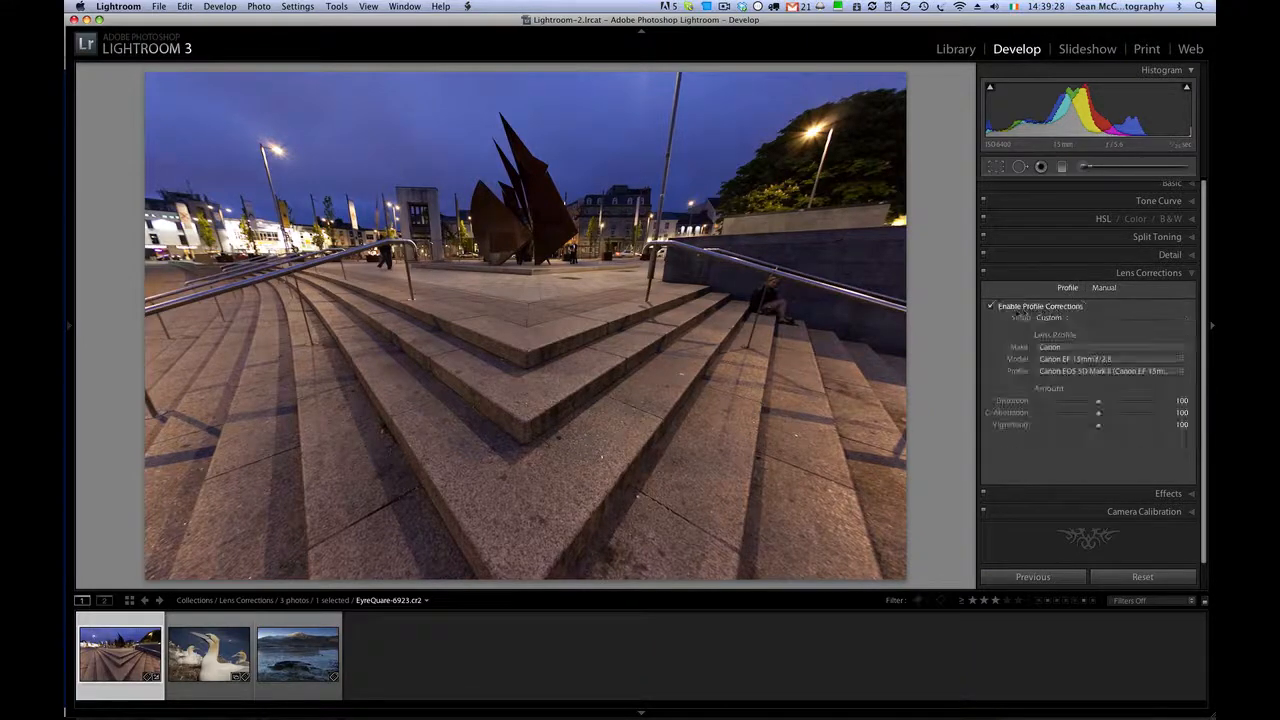
- Disable profile corrections and set the manual distortion correction to +51
left_click(991, 307)
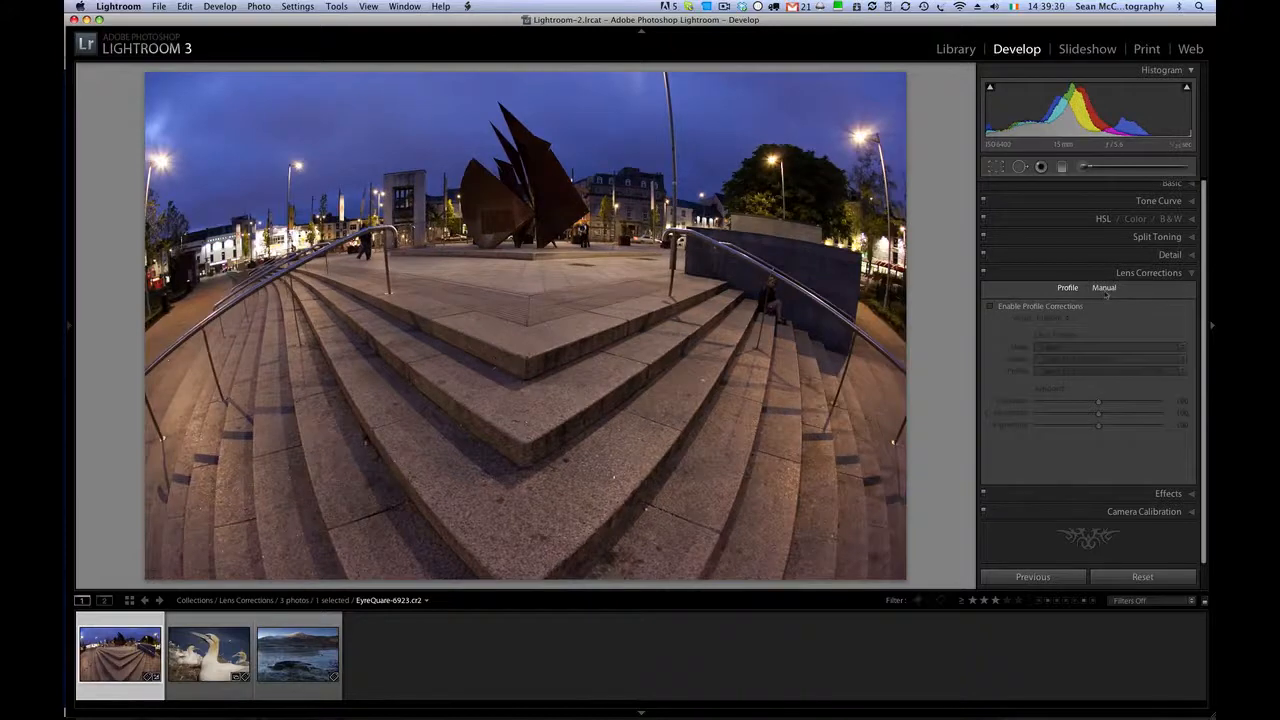
left_click(1104, 288)
left_click_drag(1099, 319, 1132, 324)
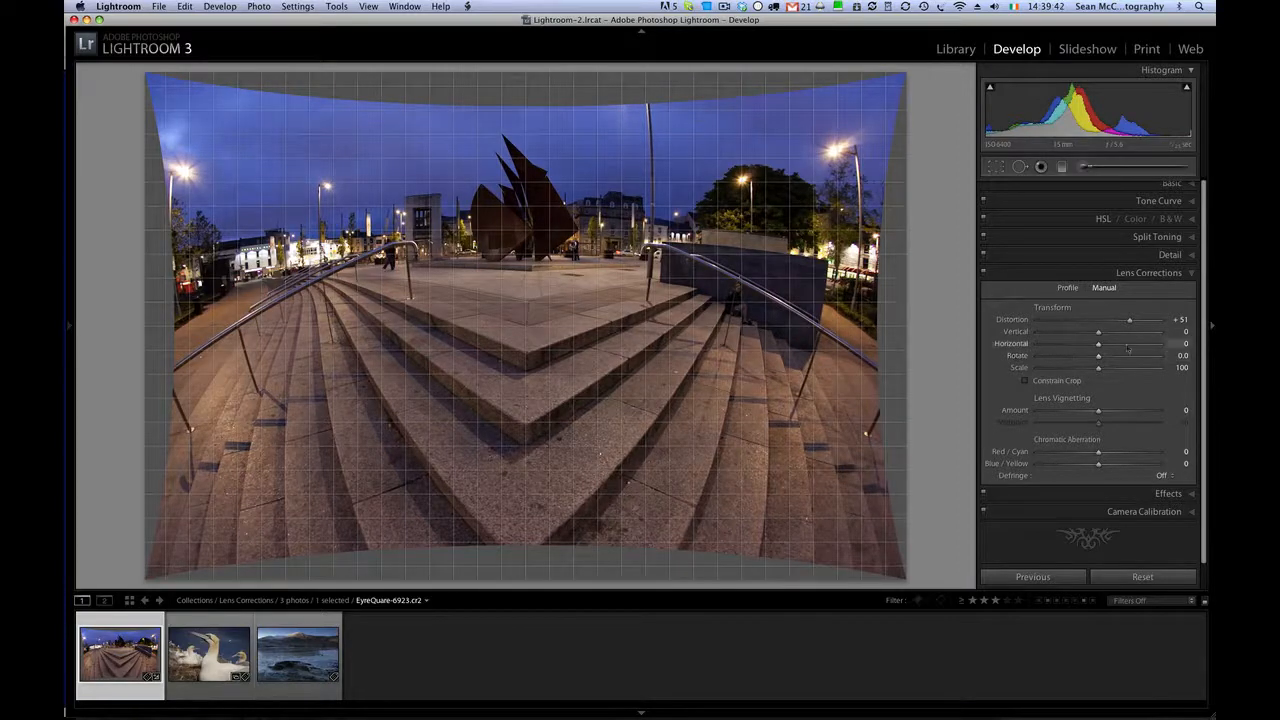
- Set the manual transform to vertical +1, horizontal +10, rotation +1.8 and scale 118
left_click_drag(1098, 333, 1107, 355)
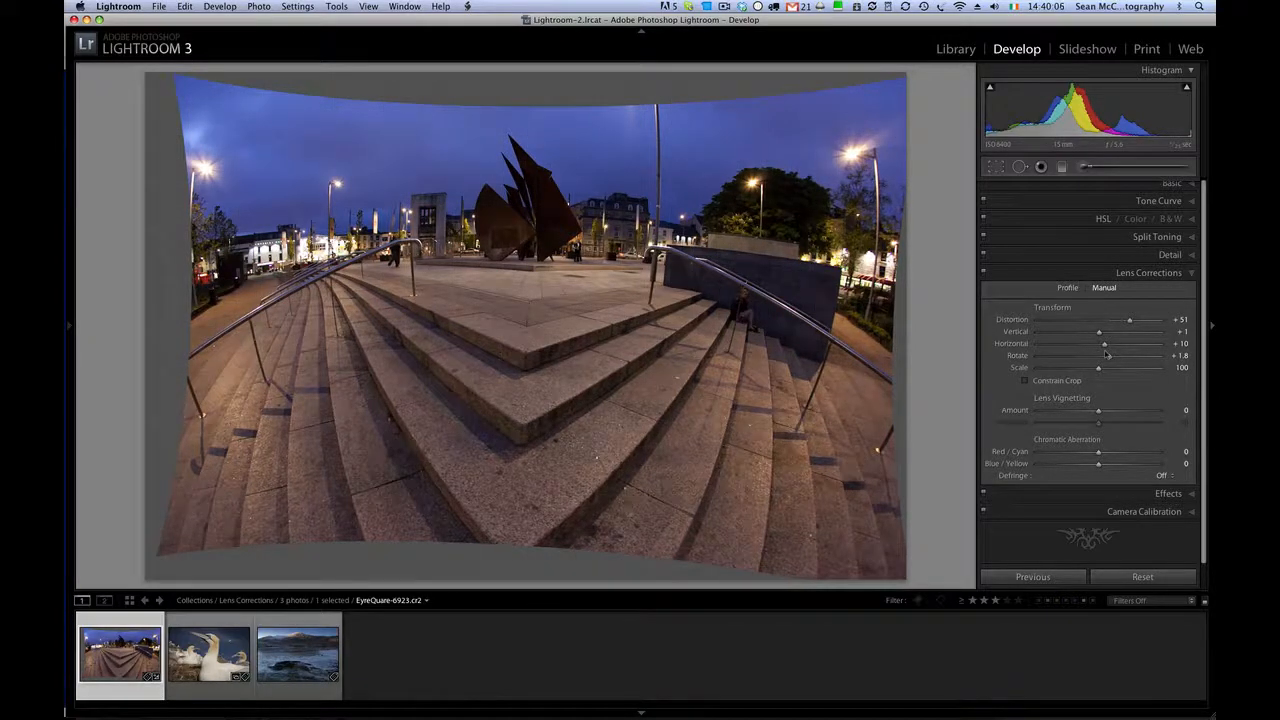
left_click_drag(1107, 354, 1108, 355)
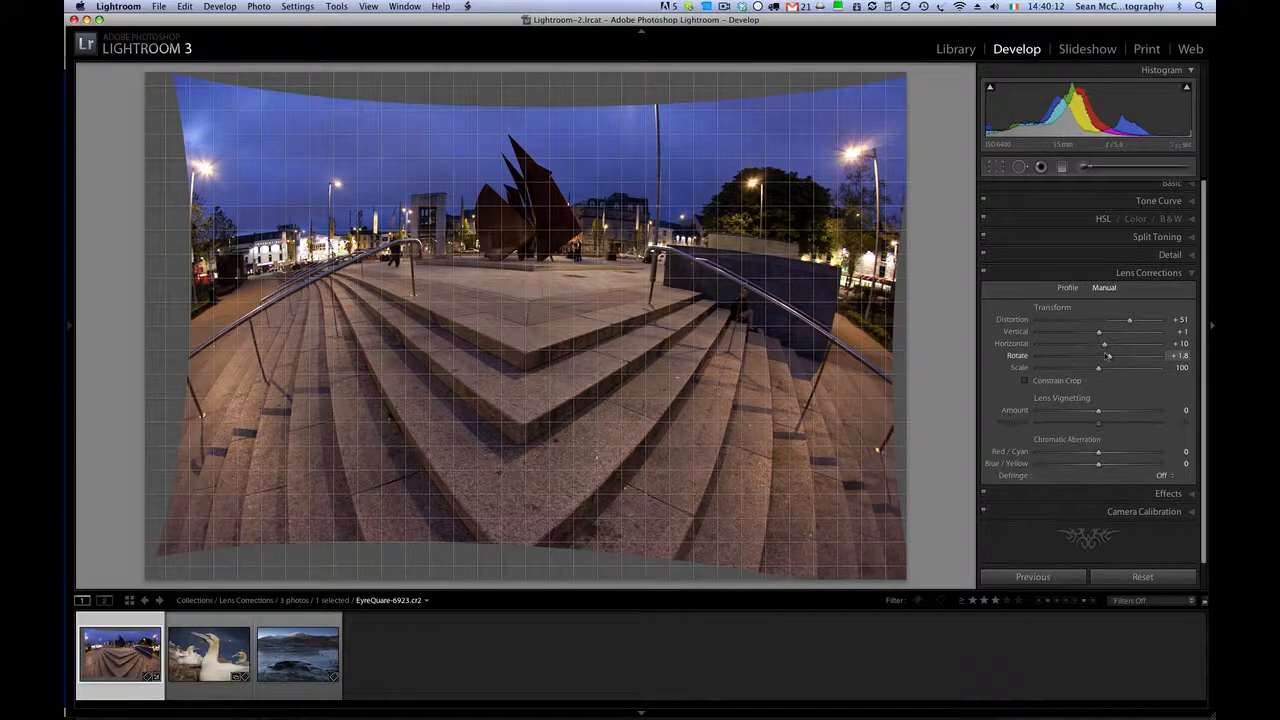
mouse_move(1108, 355)
left_mouse_down()
mouse_move(1100, 371)
mouse_move(1124, 374)
left_mouse_up()
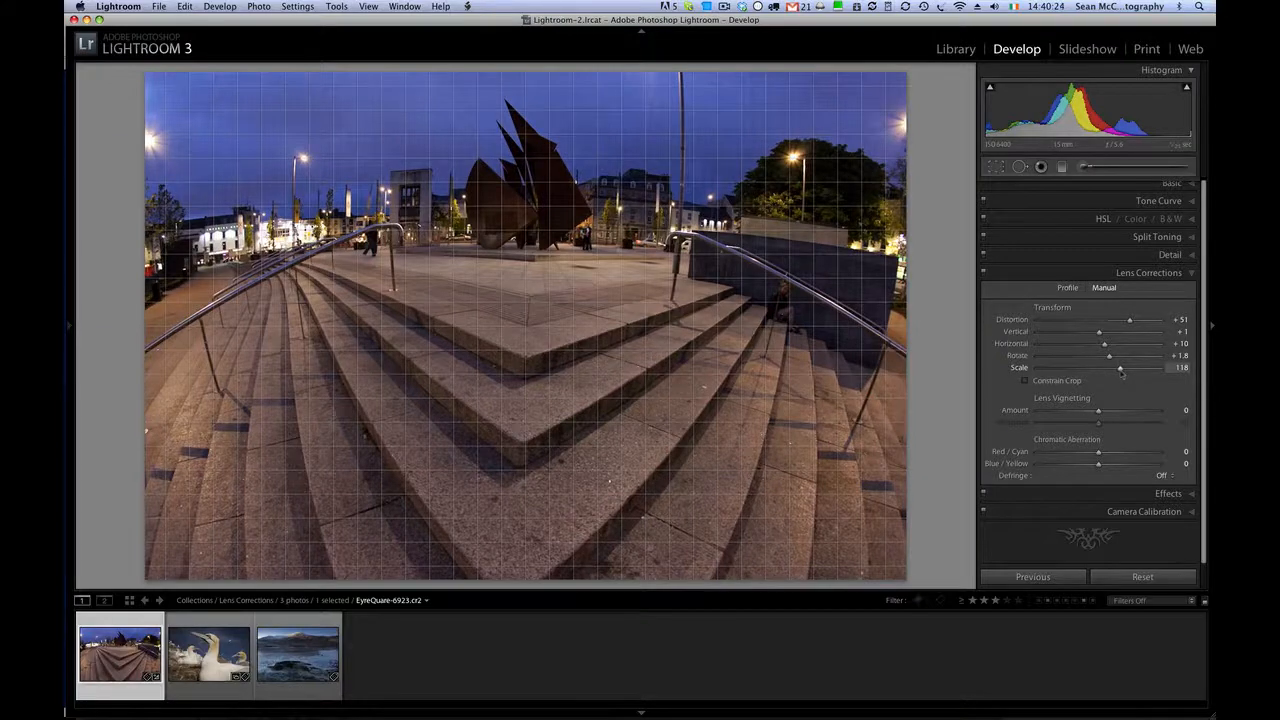
- Set the manual transform scale to 117 and try constraining the crop to the original image area
mouse_move(1121, 371)
left_mouse_down()
mouse_move(1110, 374)
mouse_move(1121, 374)
left_mouse_up()
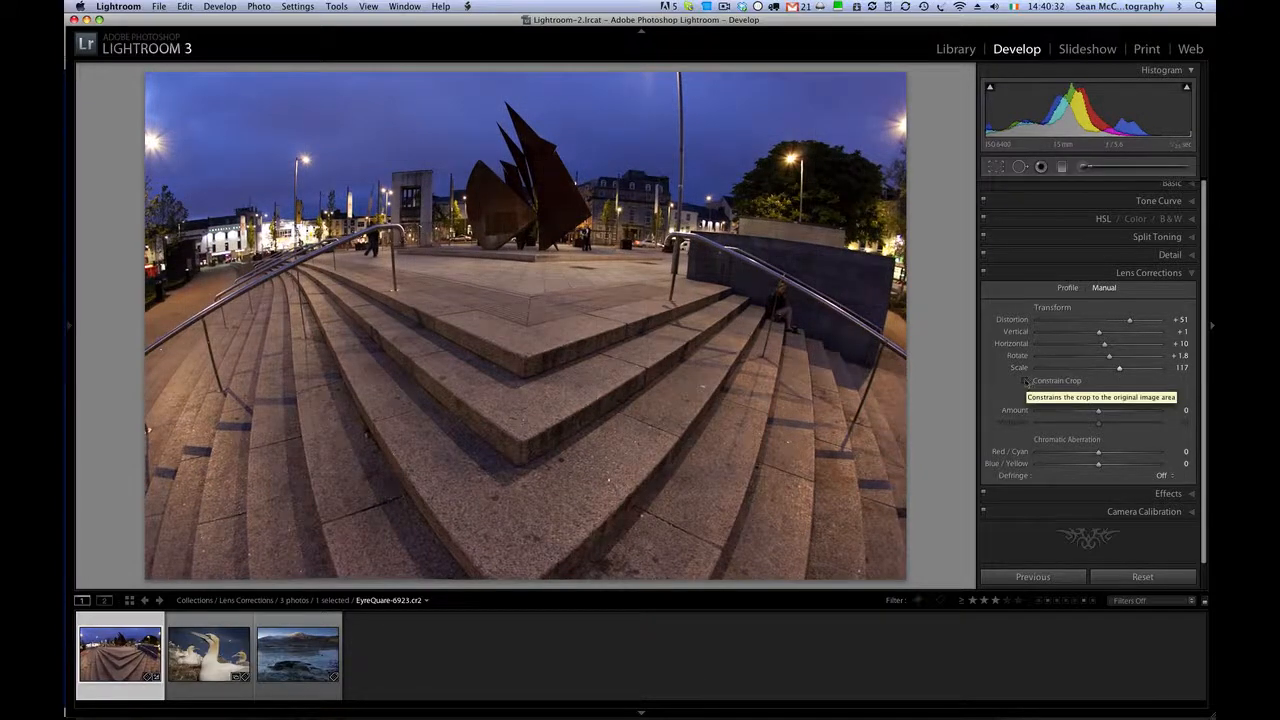
left_click(1025, 381)
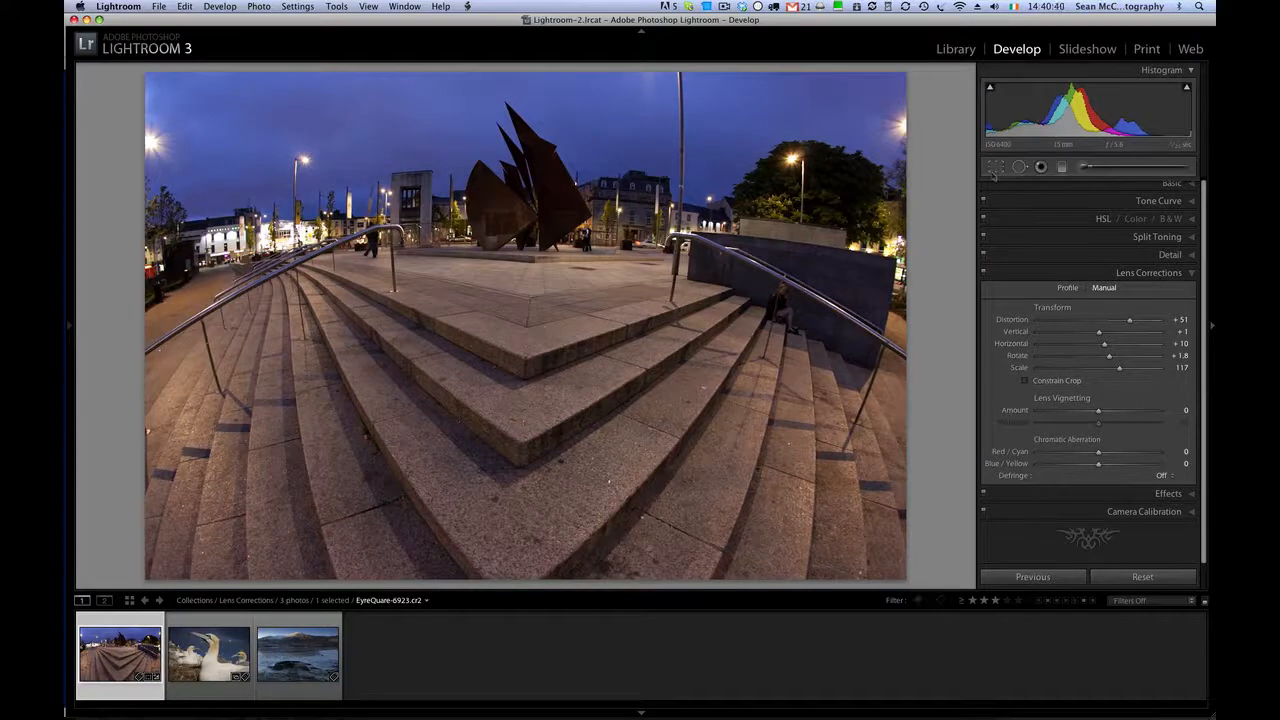
- Open Crop & Straighten for the plaza steps photo, reset its crop, and close the tool
key("r")
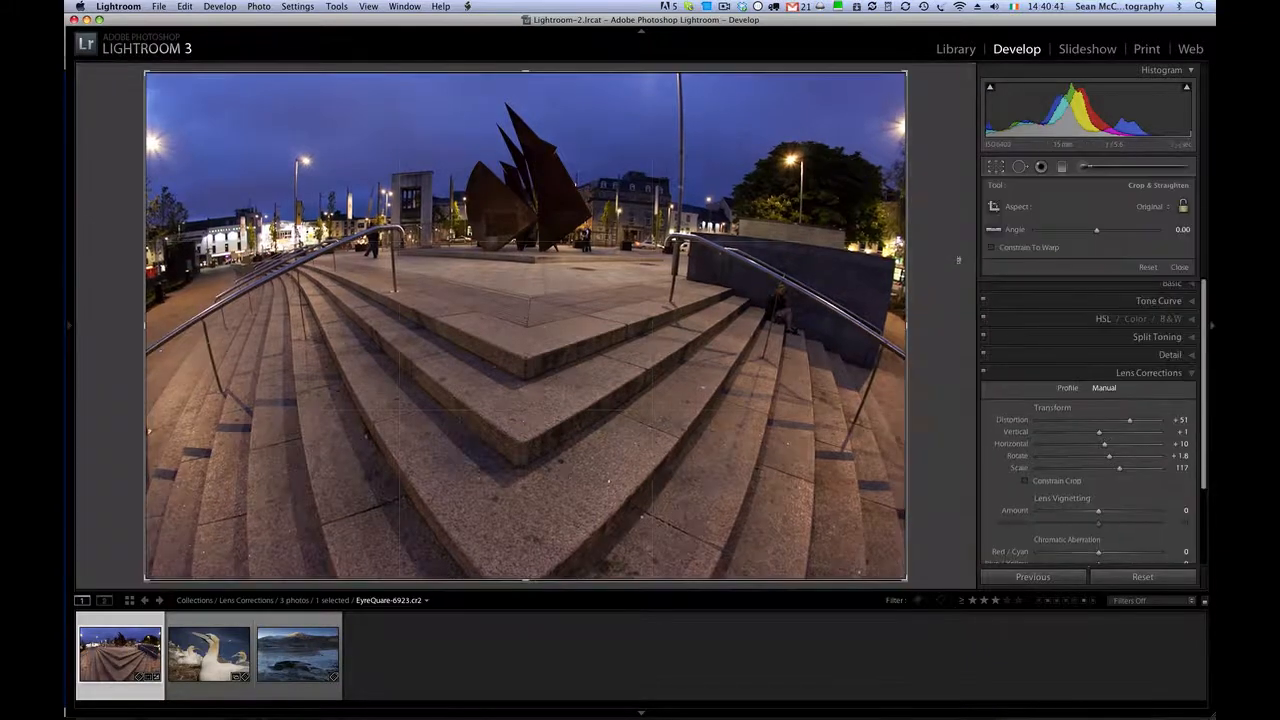
left_click(1148, 268)
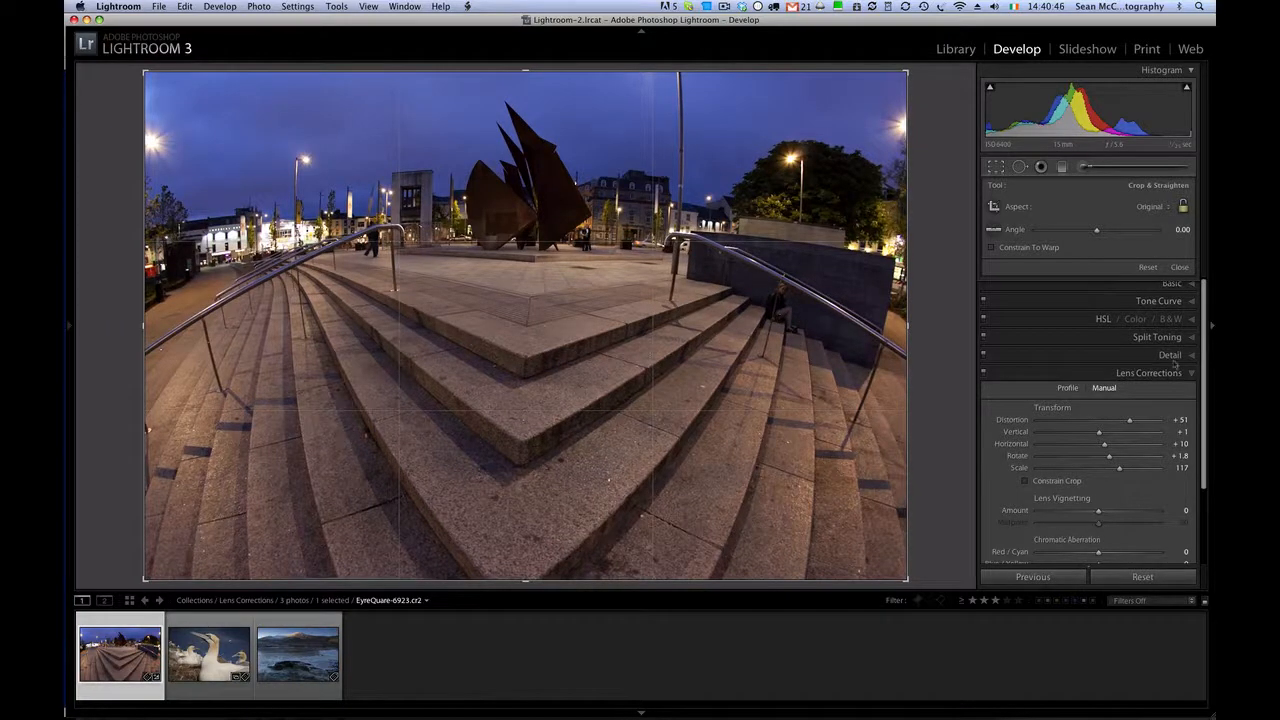
scroll(1199, 350, "down", 1)
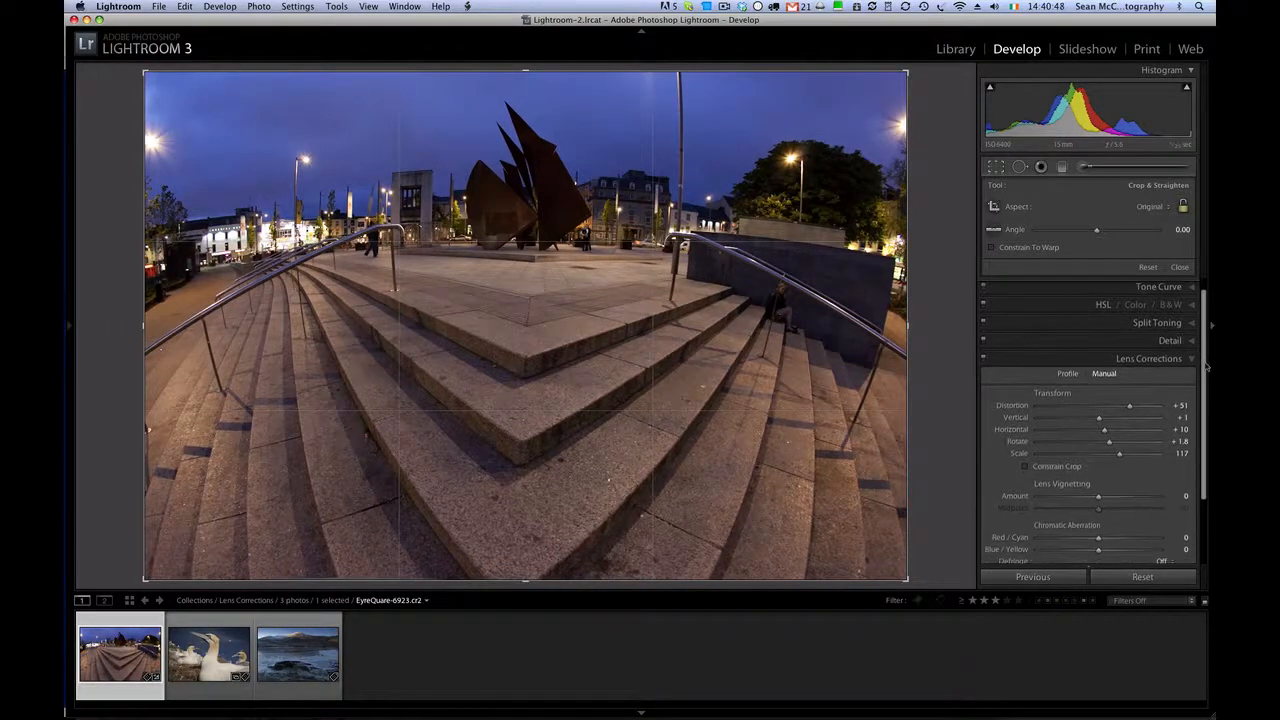
left_click(1004, 168)
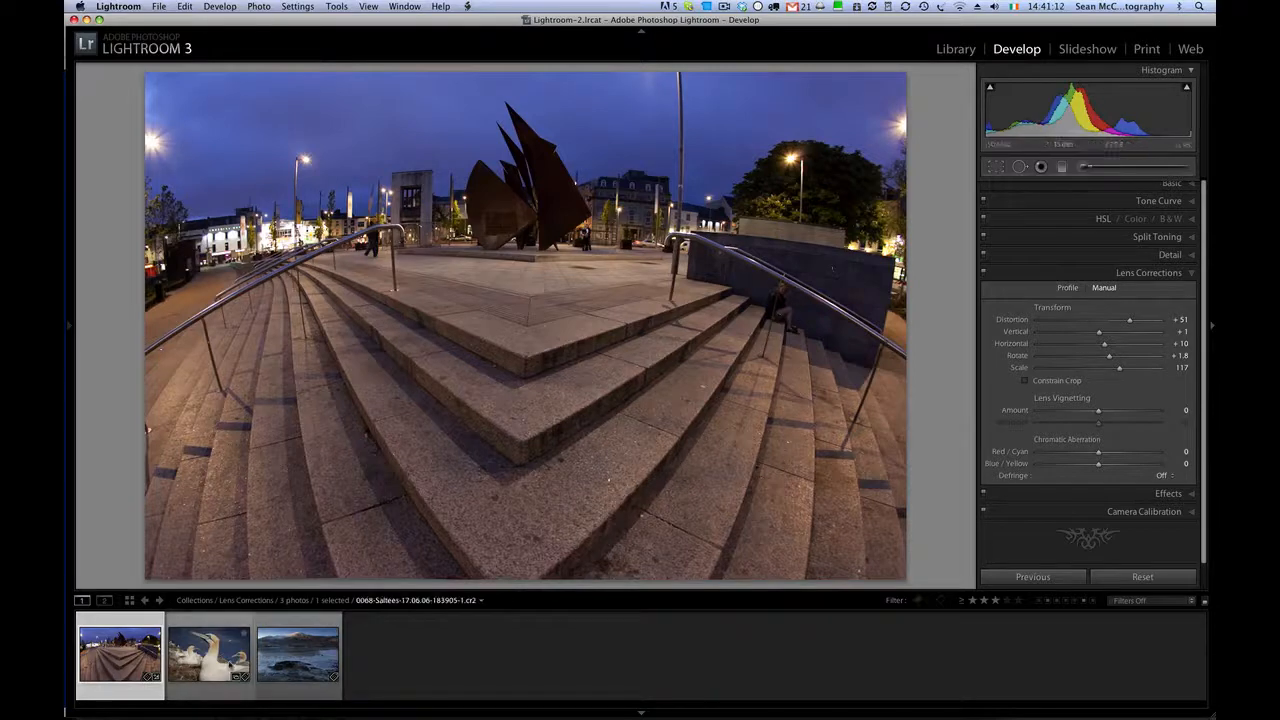
- Enable profile corrections on the gannet photo and choose the Sigma lens profile for the SIGMA 10-20mm F3.5 EX DC HSM
left_click(229, 660)
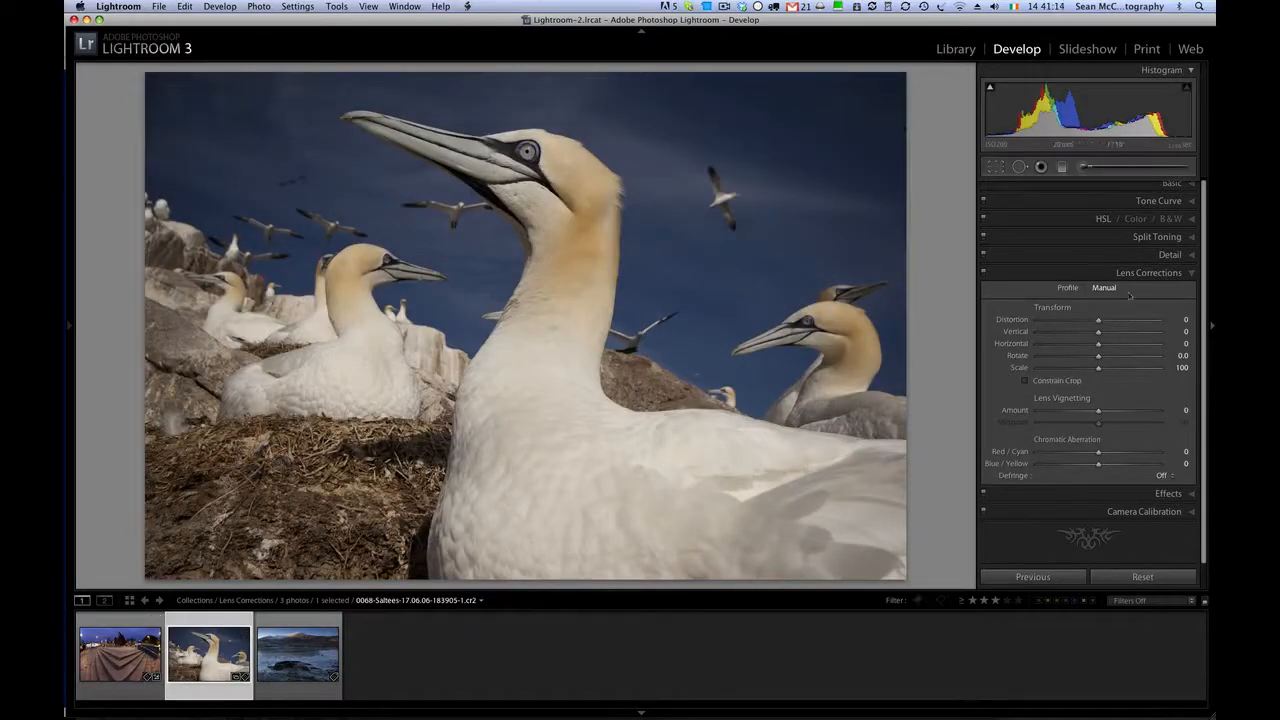
left_click(1068, 288)
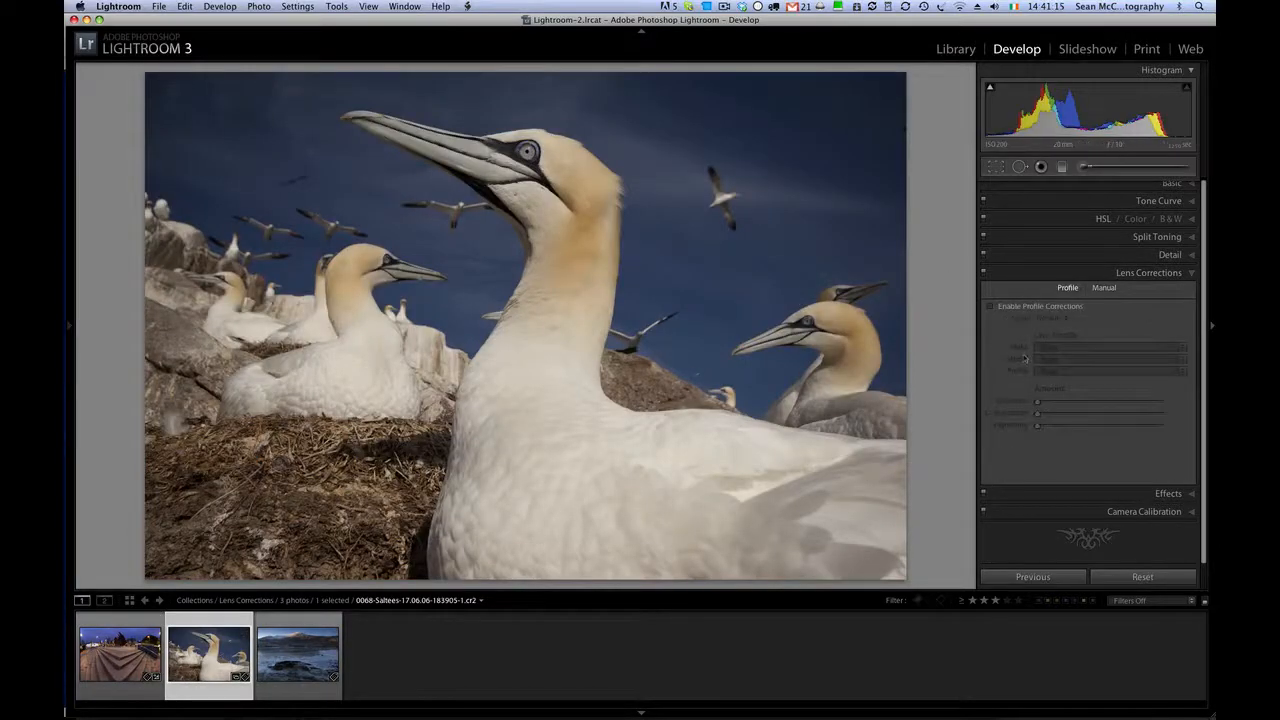
left_click(991, 306)
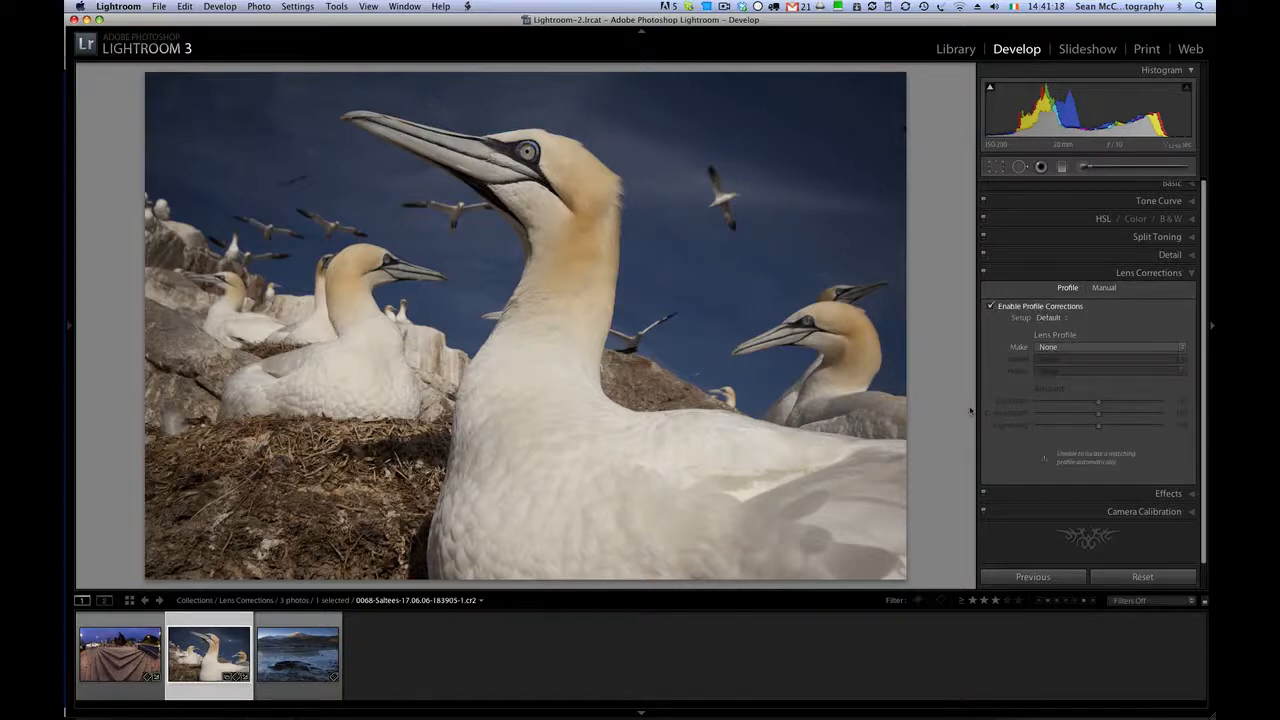
left_click(1110, 346)
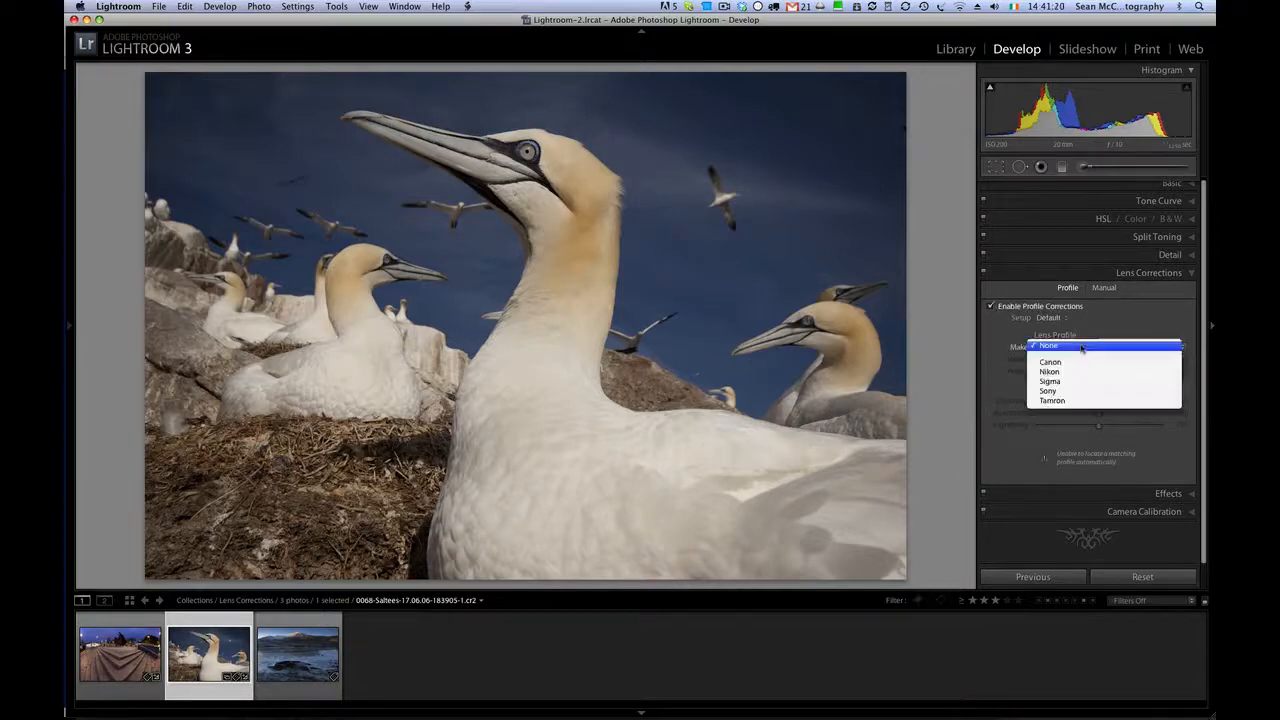
left_click(1074, 381)
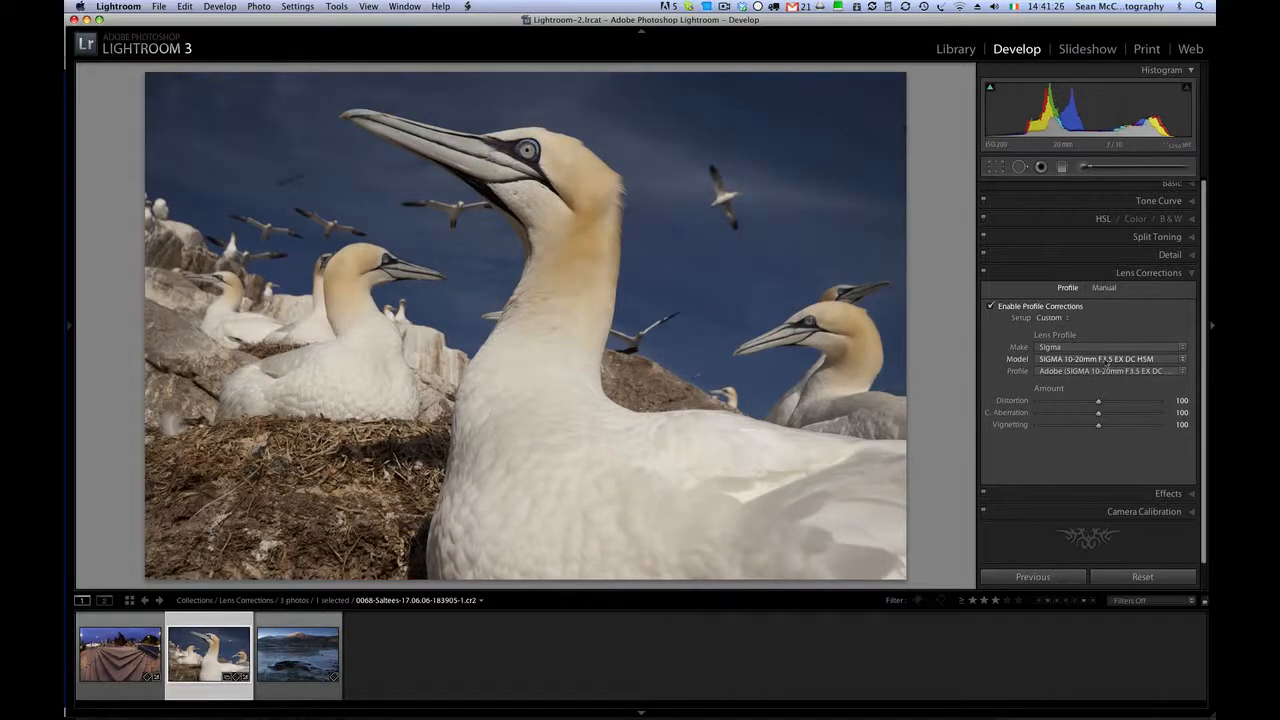
- Compare the gannet photo with and without the Sigma profile corrections, leaving them enabled
left_click(991, 306)
left_click(991, 306)
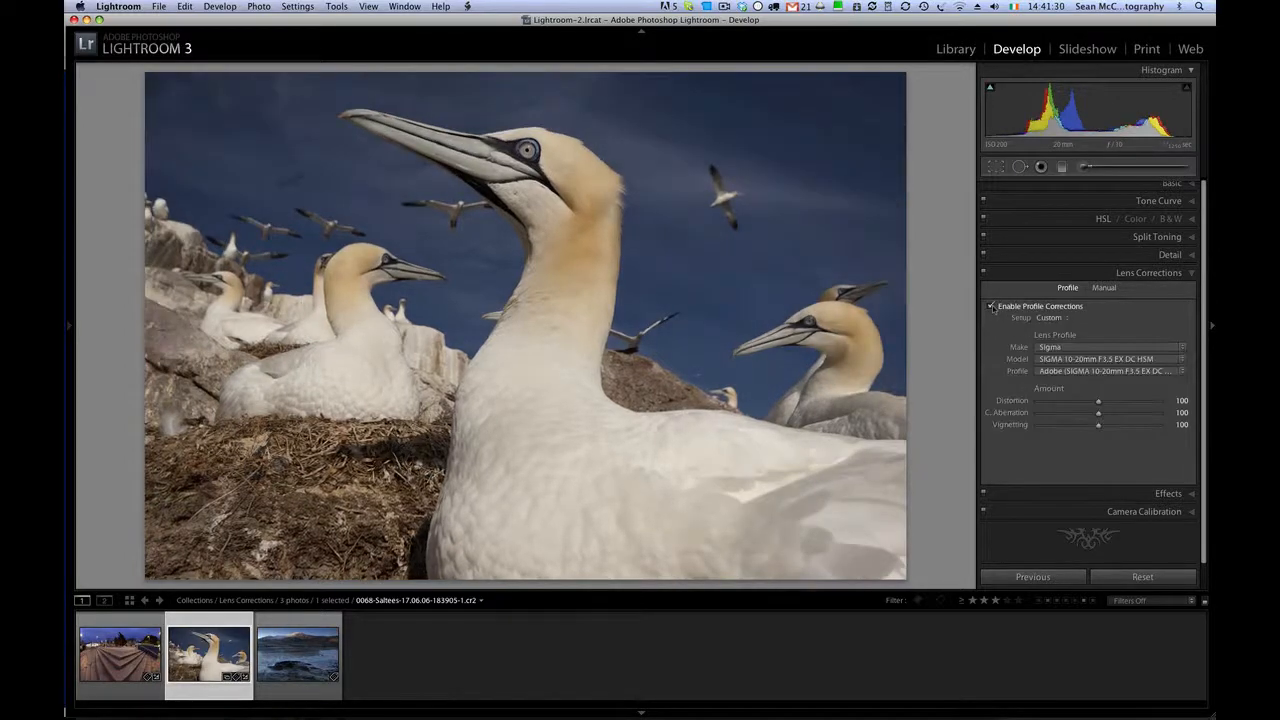
left_click(991, 306)
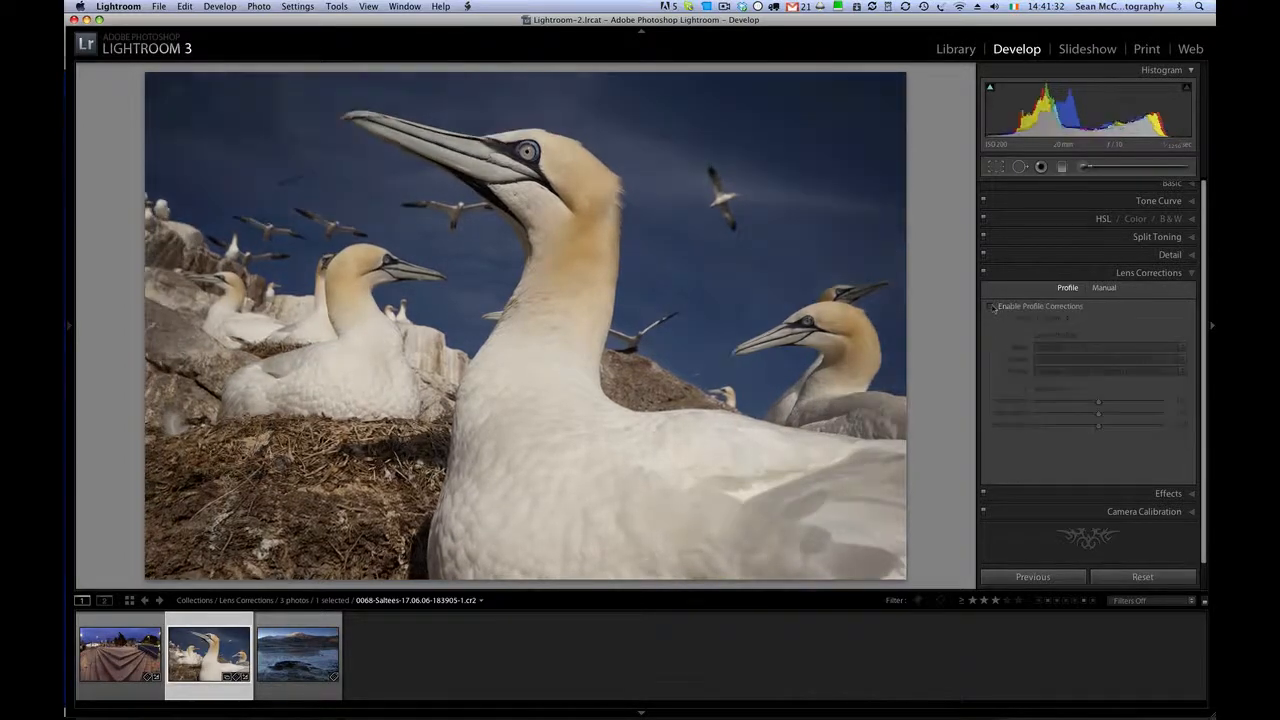
left_click(991, 306)
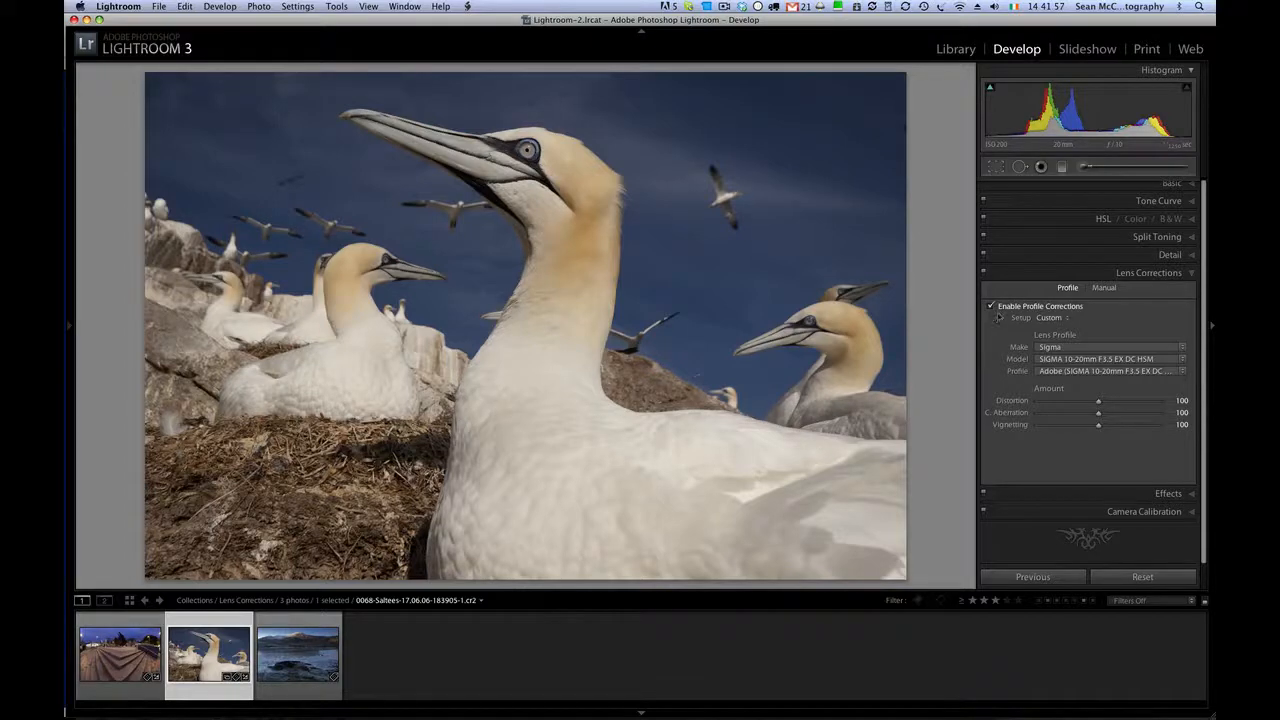
- Enable profile corrections on the Connemara winter landscape while viewing the snowy mountain peak close up
left_click(316, 660)
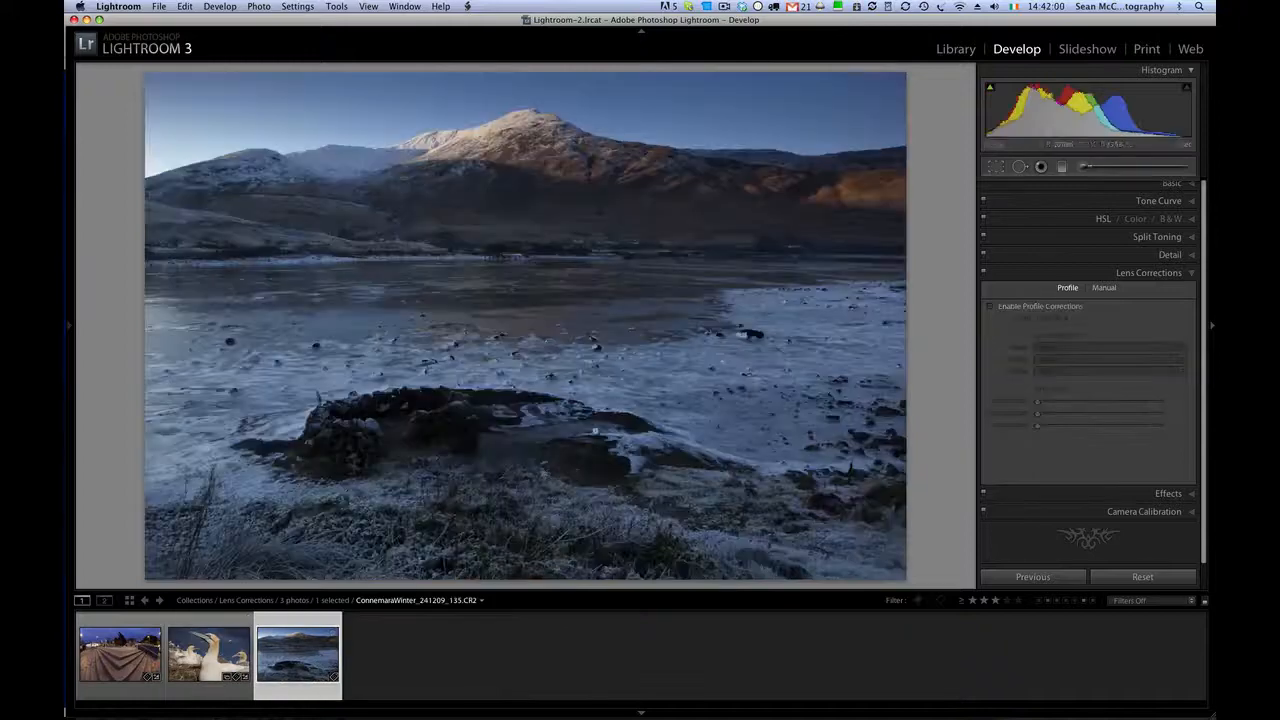
left_click(521, 120)
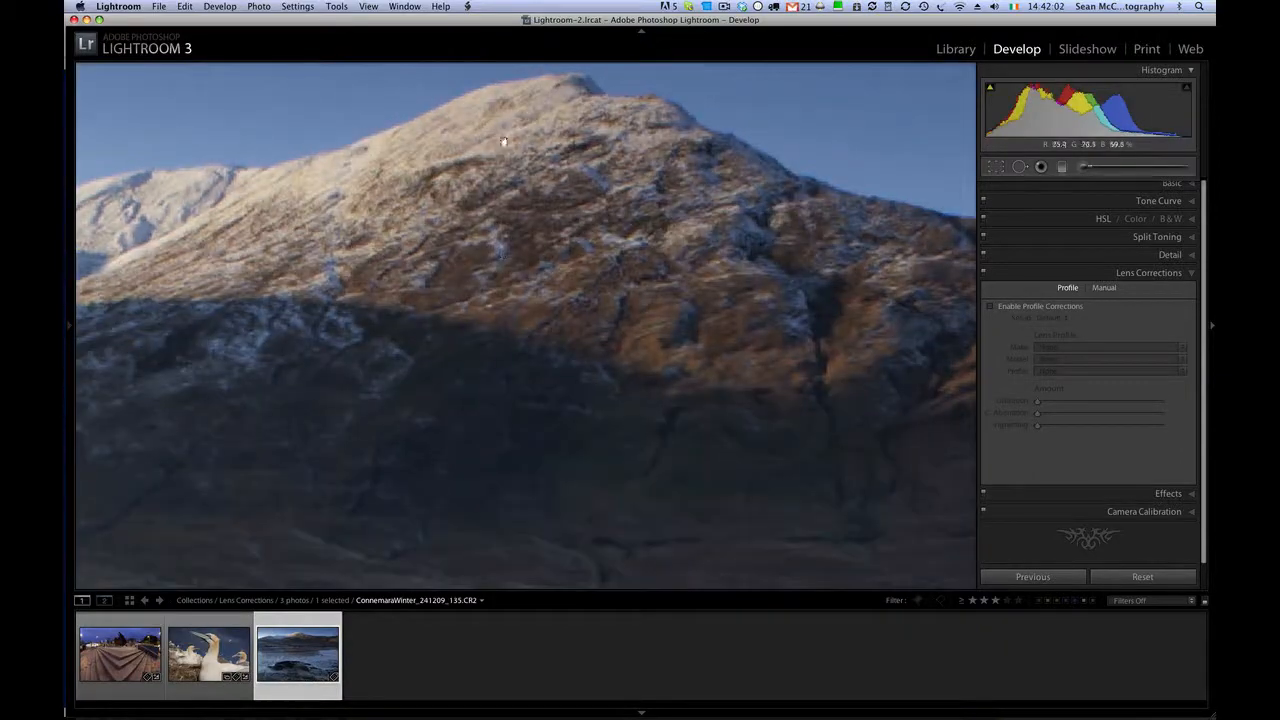
left_click_drag(503, 137, 574, 366)
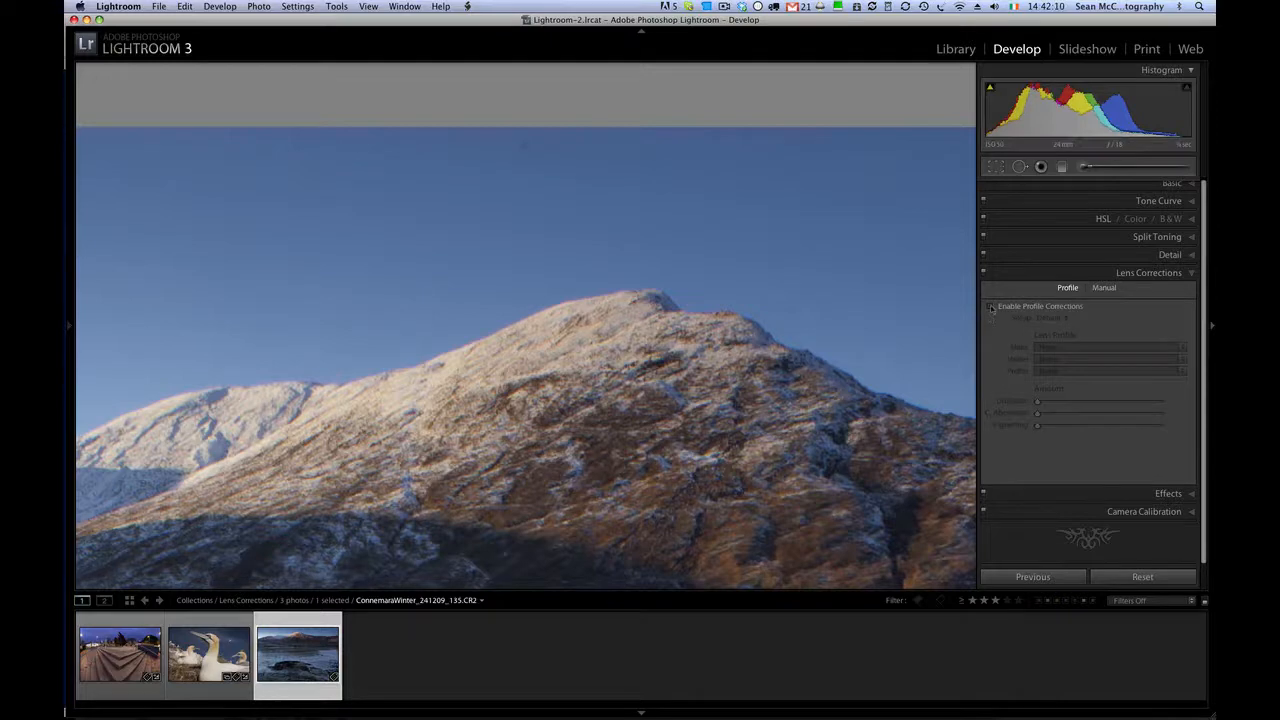
left_click(991, 306)
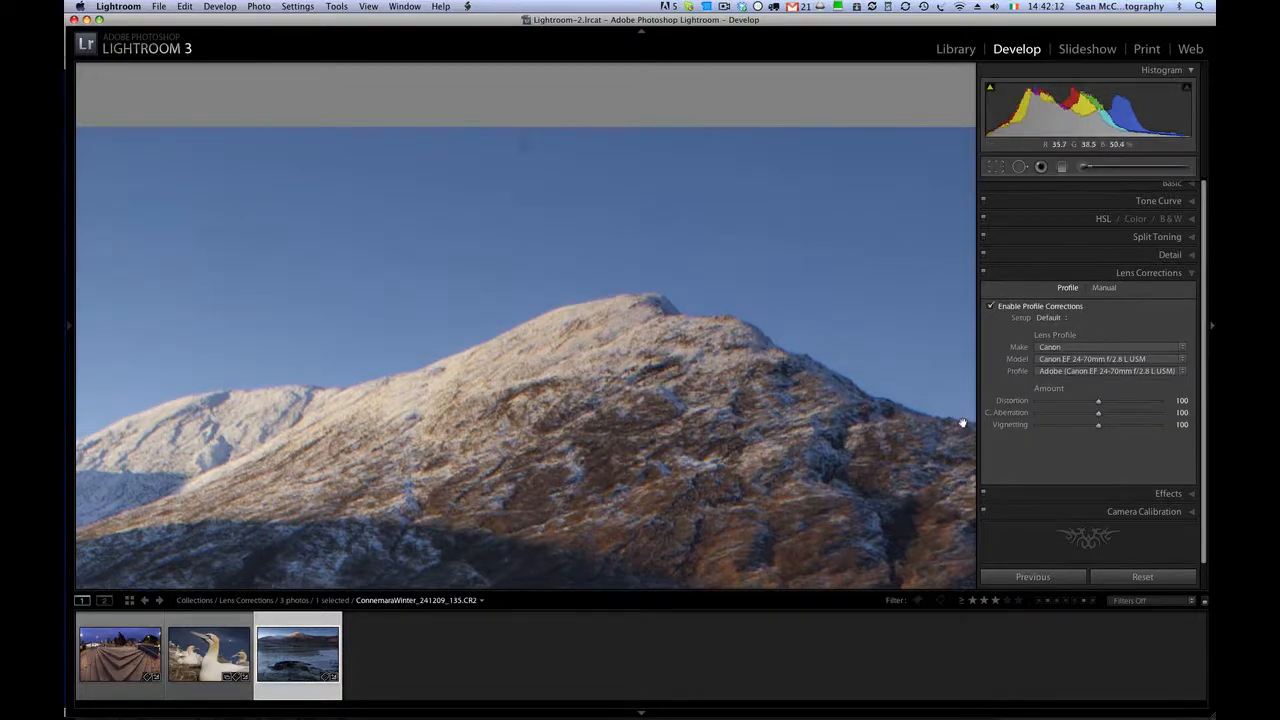